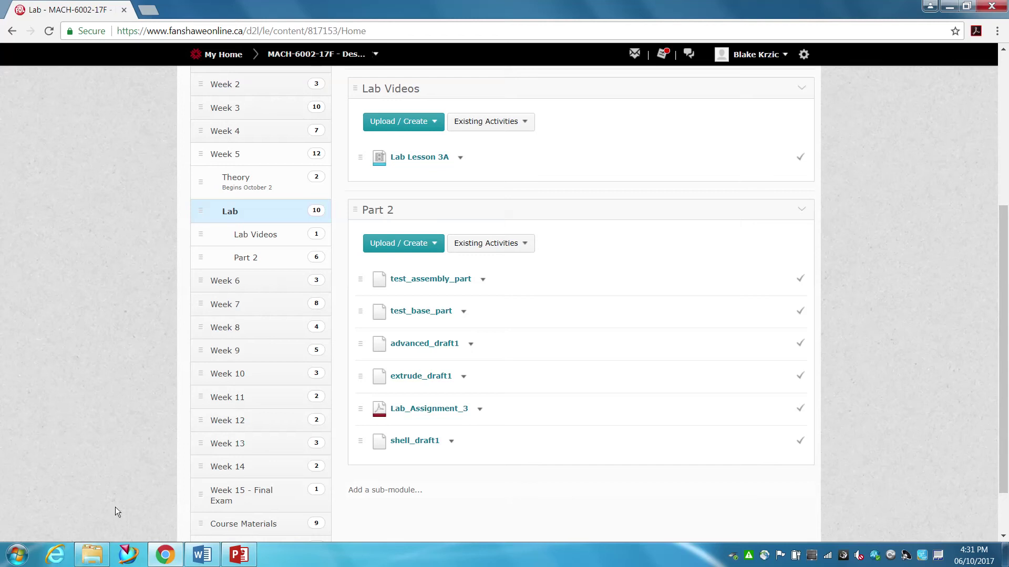
Step: Switch to the file browser and open Lab_Assignment_3.pdf from the Week_05 folder
click(202, 554)
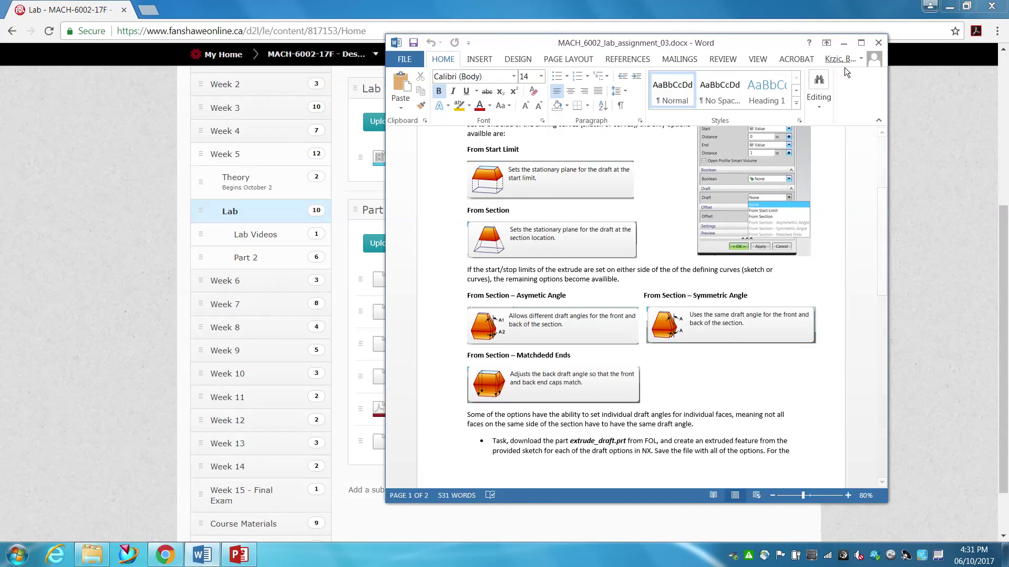
click(202, 555)
click(96, 562)
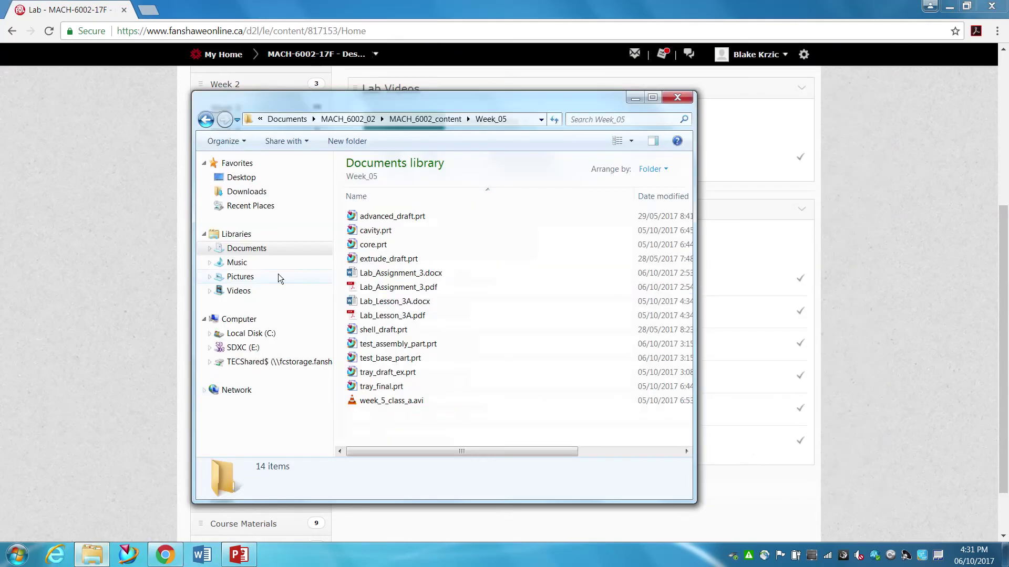
click(444, 287)
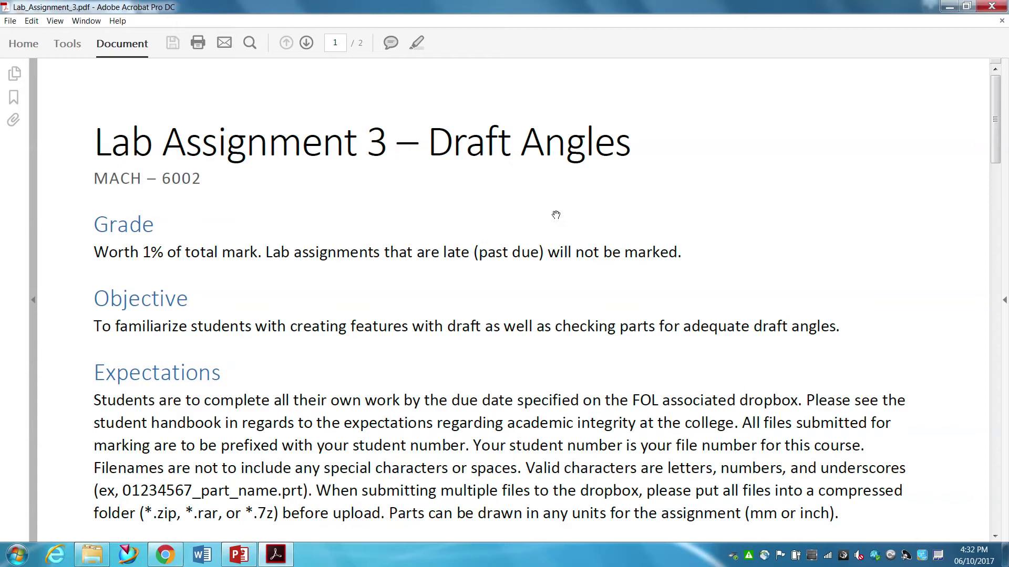
Step: Read the assignment's grade, objective and expectations sections and the introduction to its Task section
scroll(631, 275, down, 4)
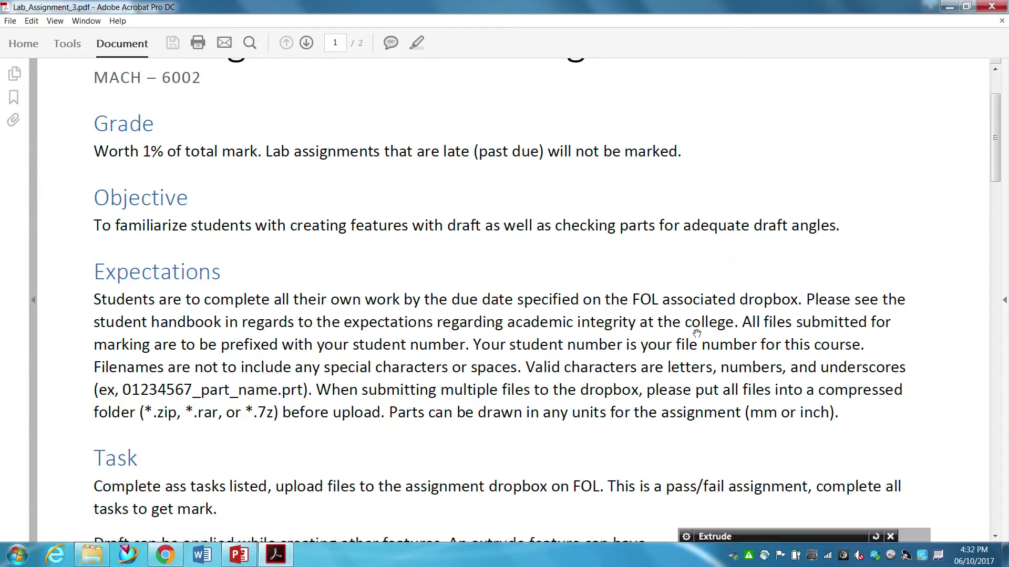
scroll(696, 333, down, 1)
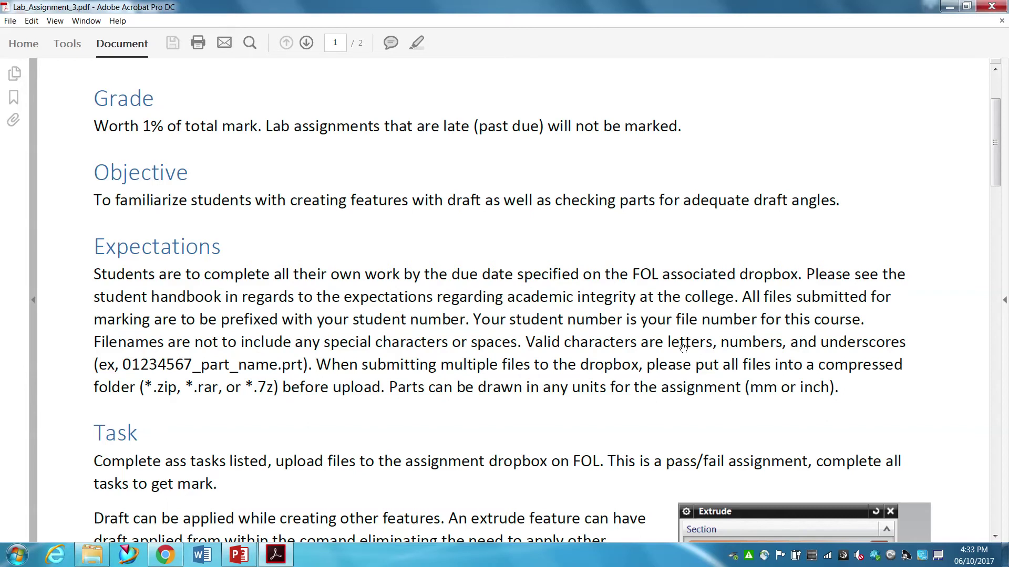
scroll(677, 347, down, 4)
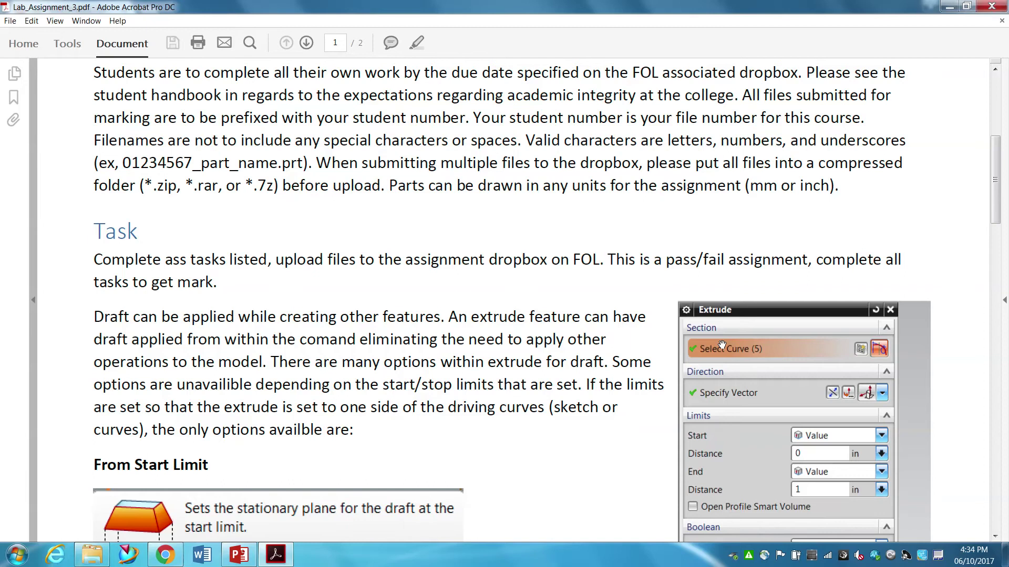
scroll(103, 310, down, 1)
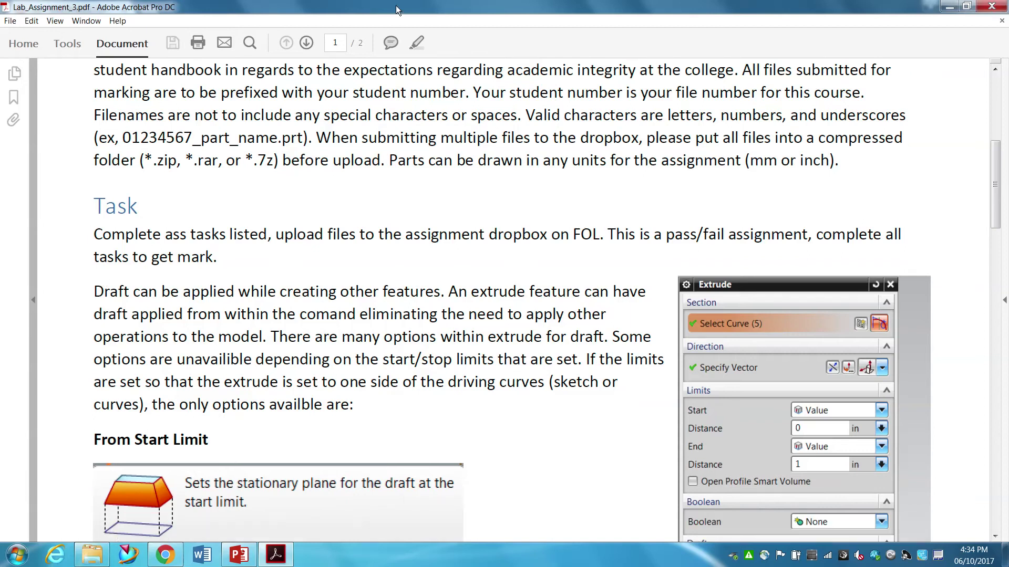
scroll(314, 227, down, 2)
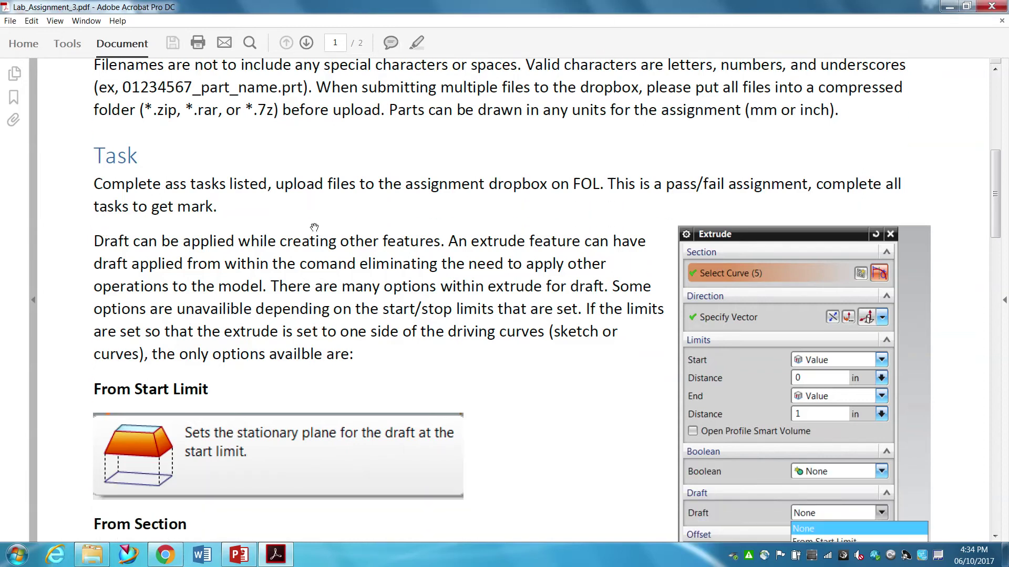
scroll(314, 227, down, 1)
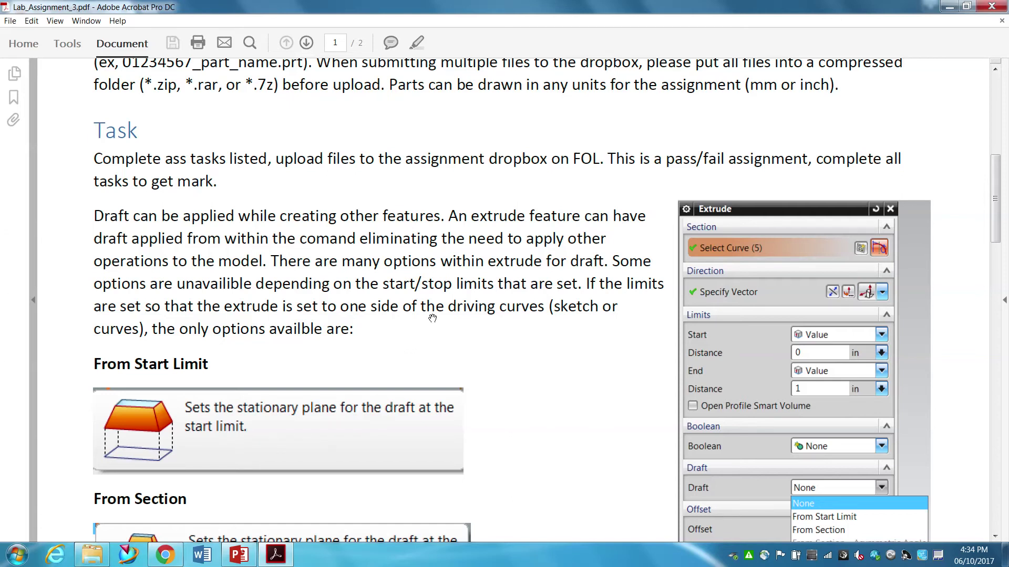
Step: Review the extrude draft options in the assignment, from From Start Limit through From Section – Matched Ends
scroll(432, 318, down, 10)
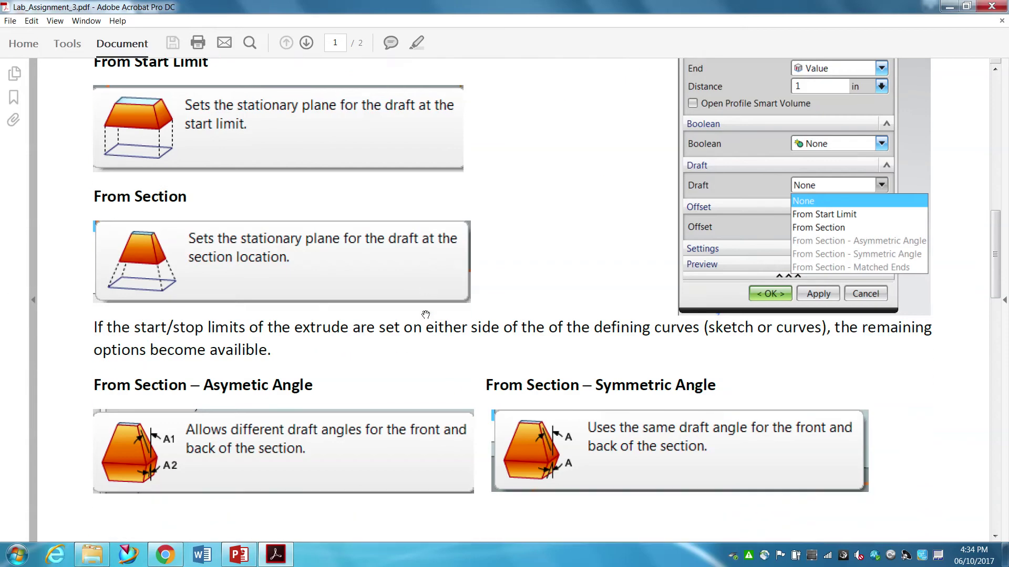
scroll(424, 317, down, 3)
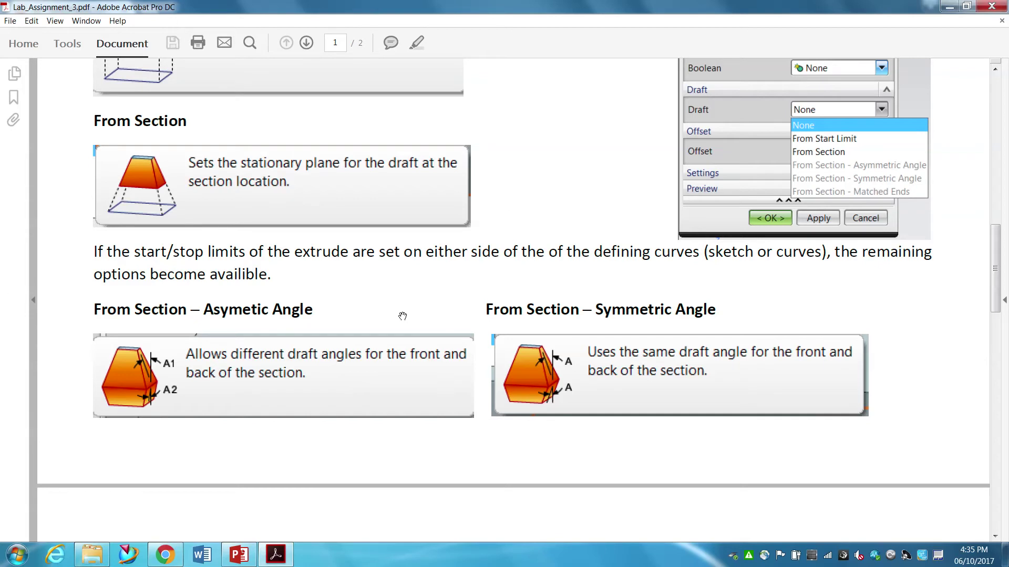
scroll(504, 215, down, 2)
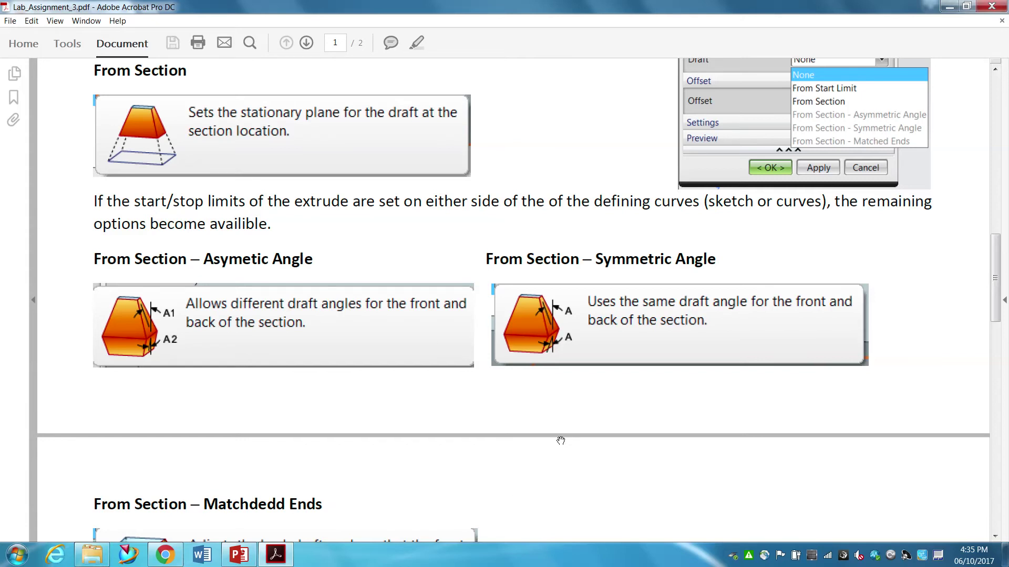
scroll(437, 367, down, 5)
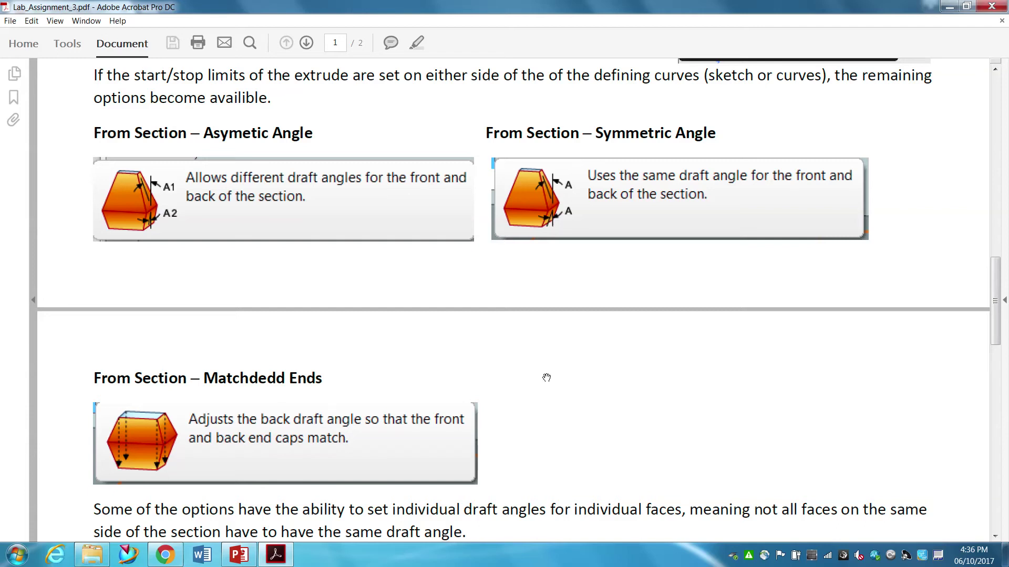
scroll(547, 377, down, 2)
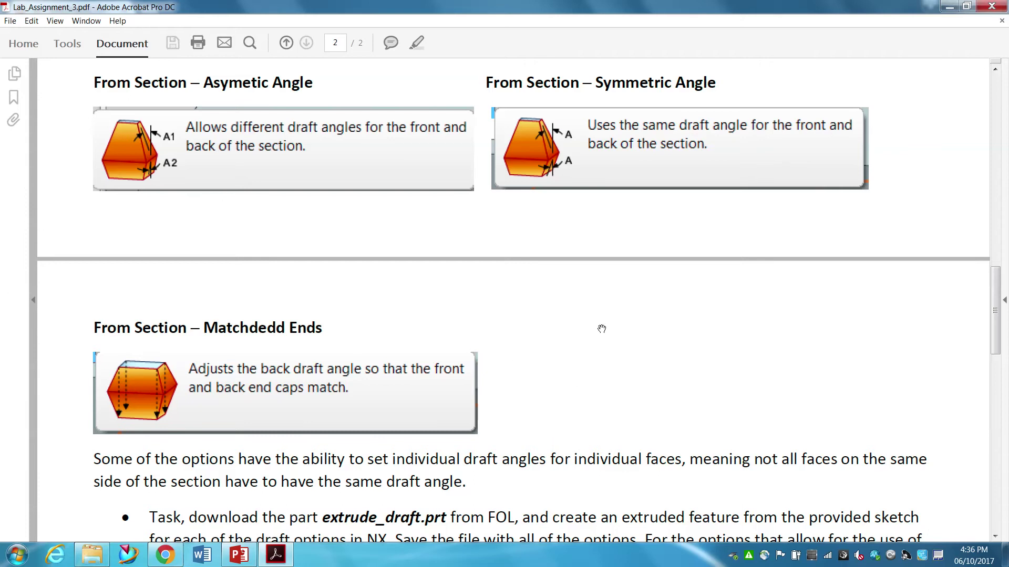
scroll(601, 329, down, 5)
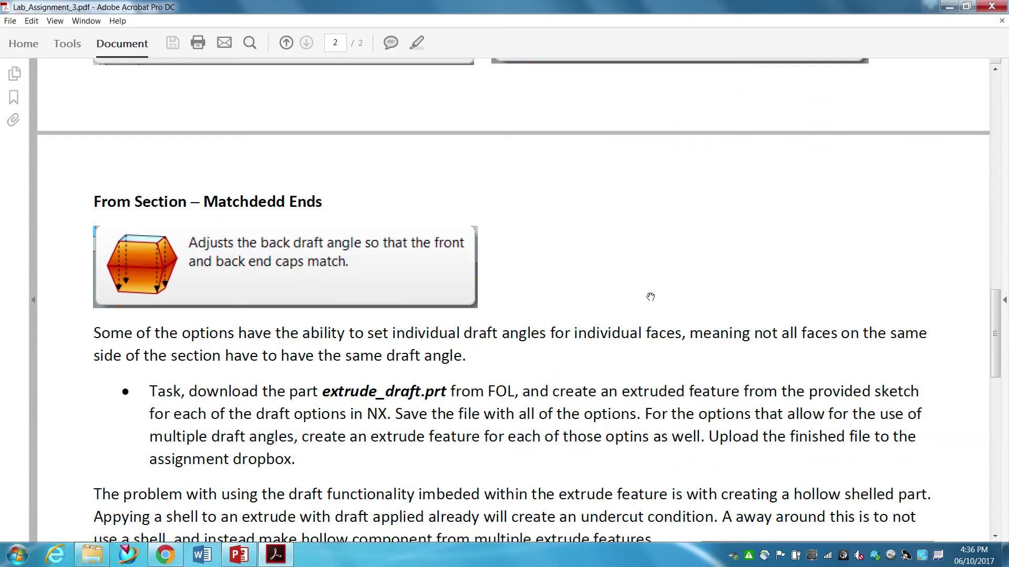
scroll(650, 298, down, 2)
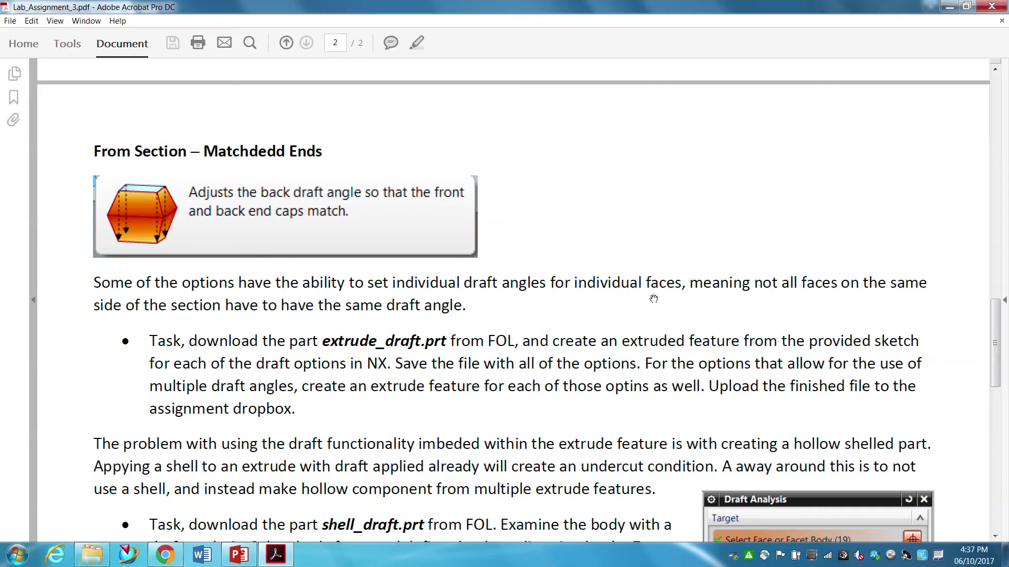
scroll(651, 298, up, 10)
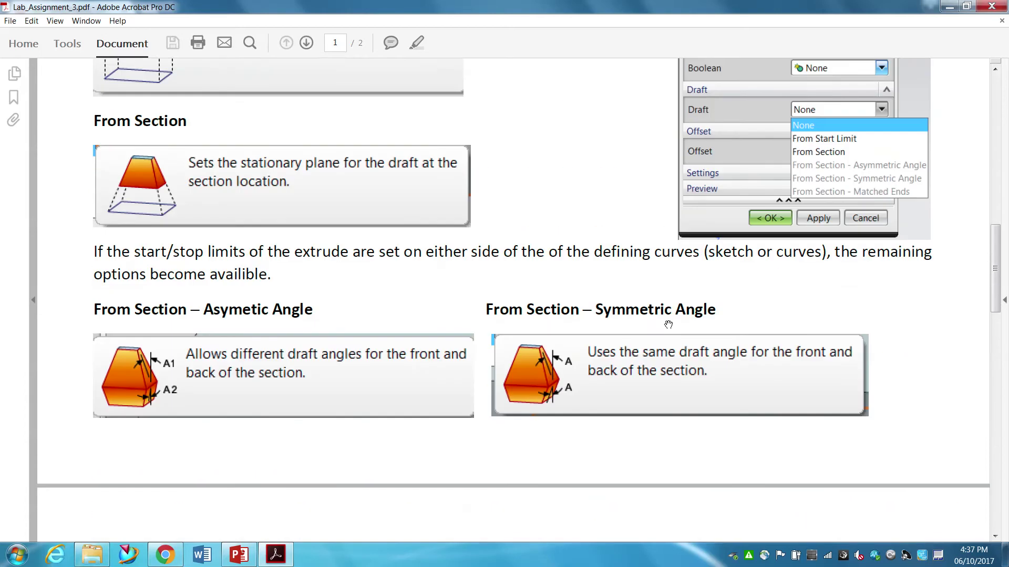
scroll(641, 359, up, 2)
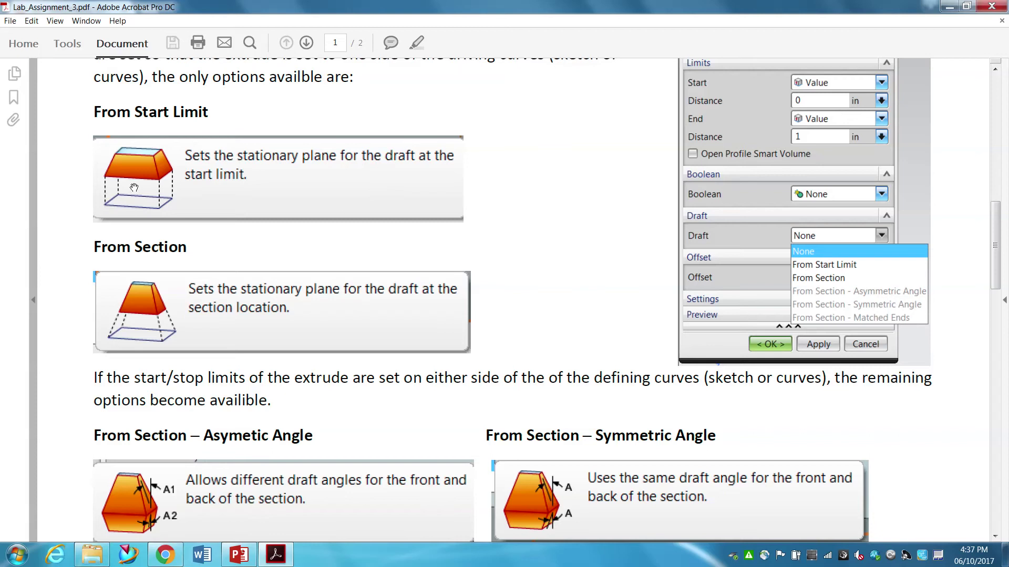
scroll(297, 311, down, 8)
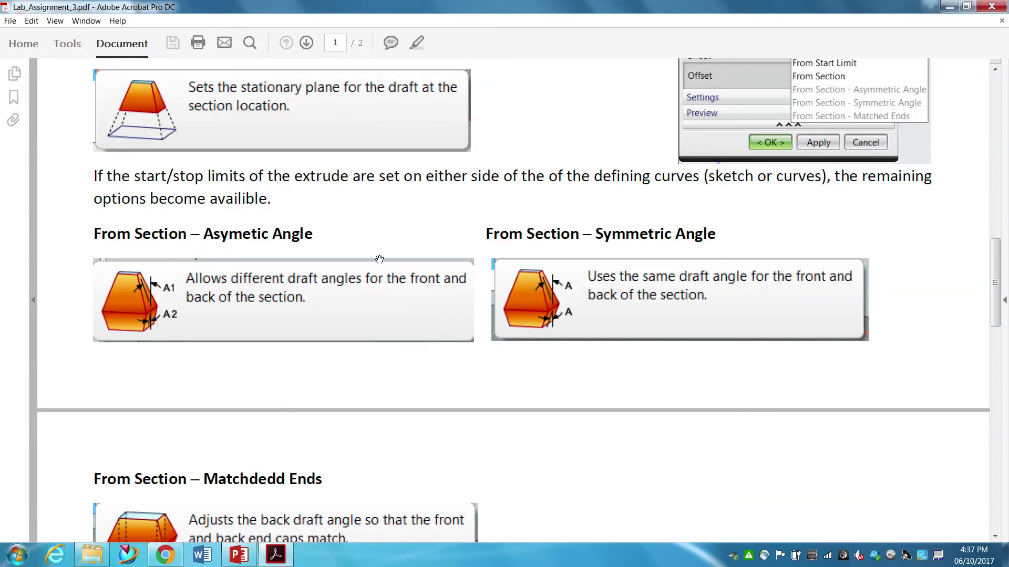
scroll(609, 289, down, 4)
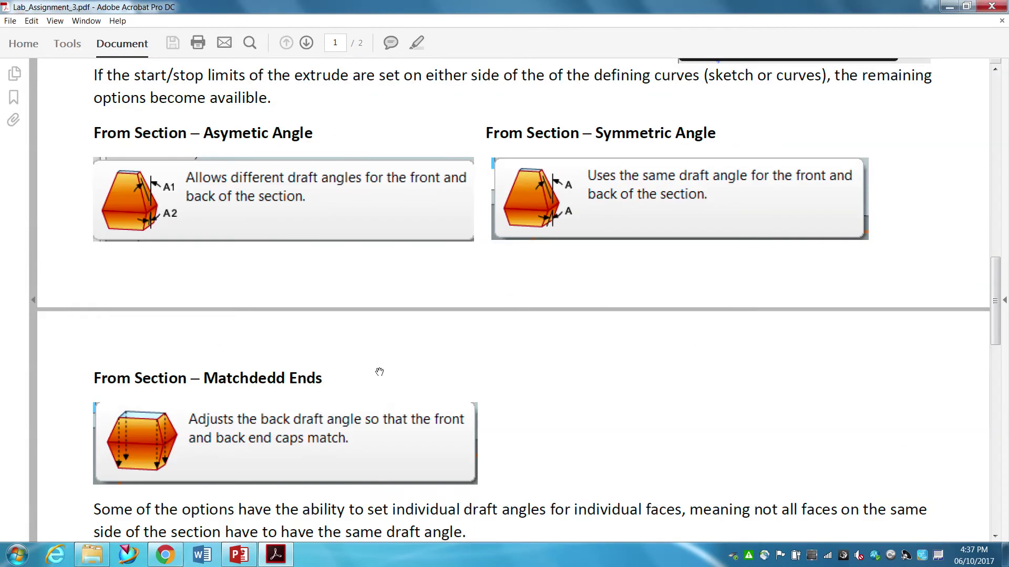
Step: Read the assignment tasks for extrude_draft.prt, shell_draft.prt and advanced_draft.prt
scroll(788, 361, down, 10)
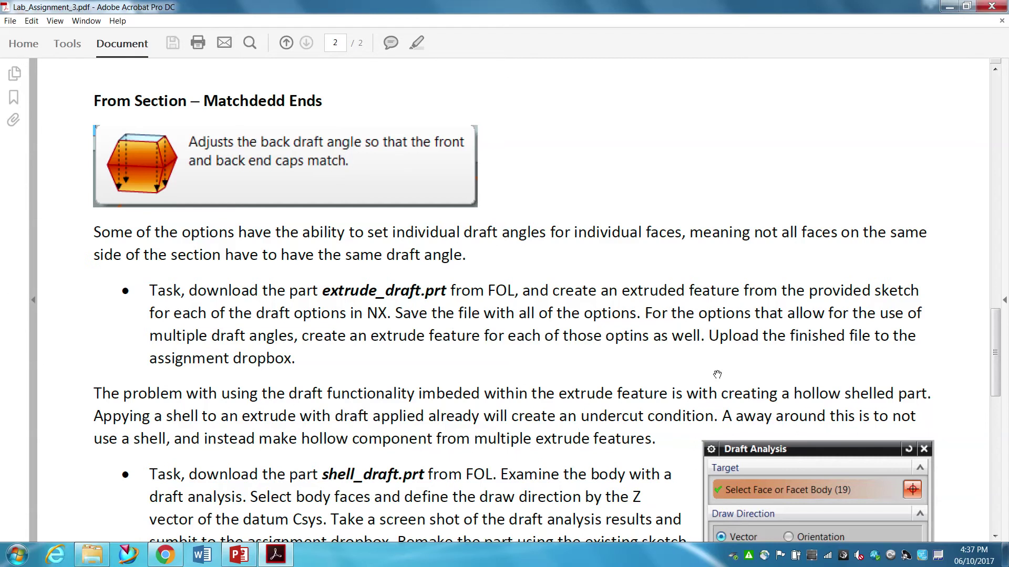
scroll(717, 375, down, 1)
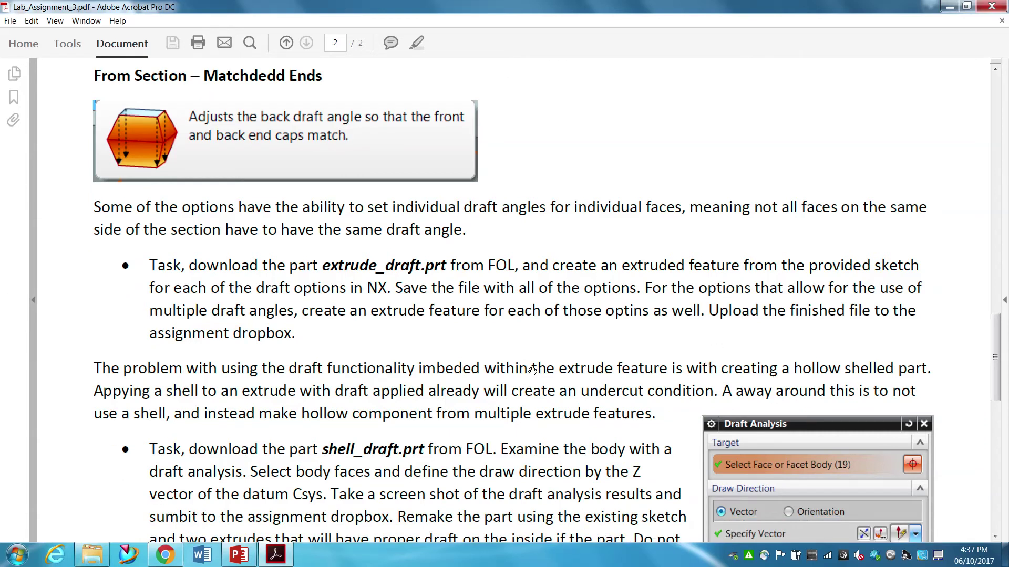
scroll(336, 362, down, 2)
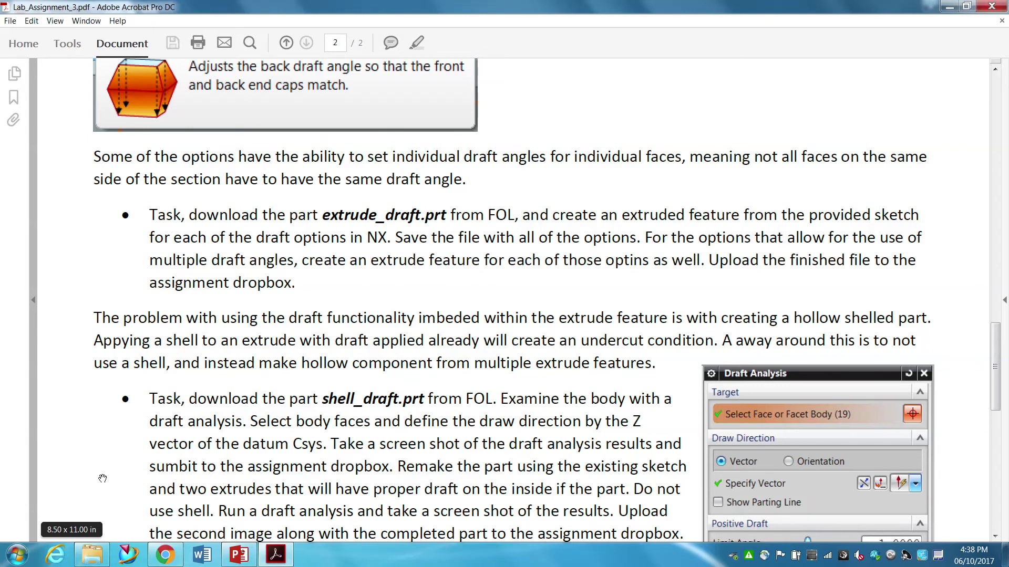
scroll(102, 478, down, 5)
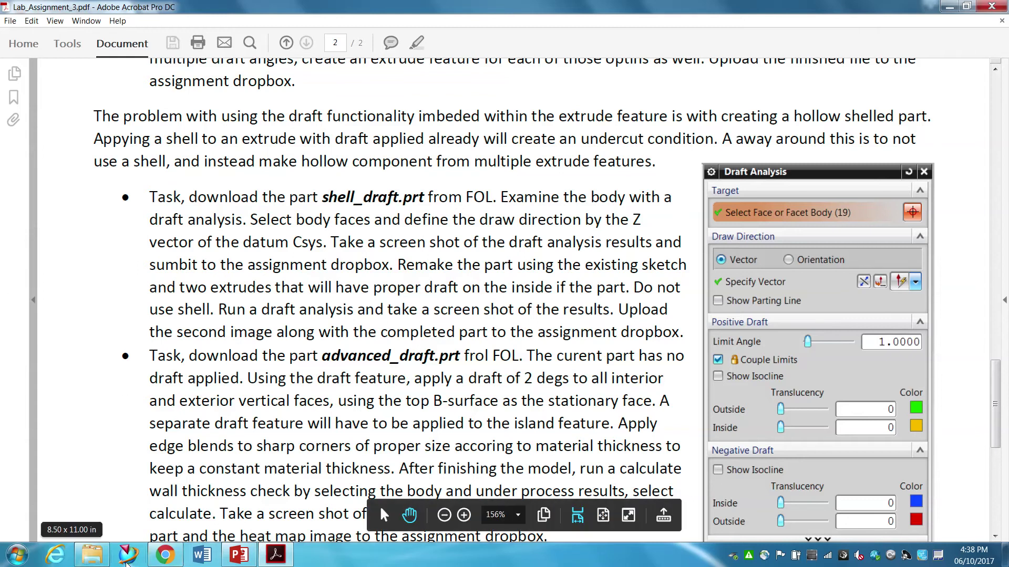
Step: Switch to NX, preview the parts in the Week_05 folder and open tray_draft_ex.prt
click(127, 558)
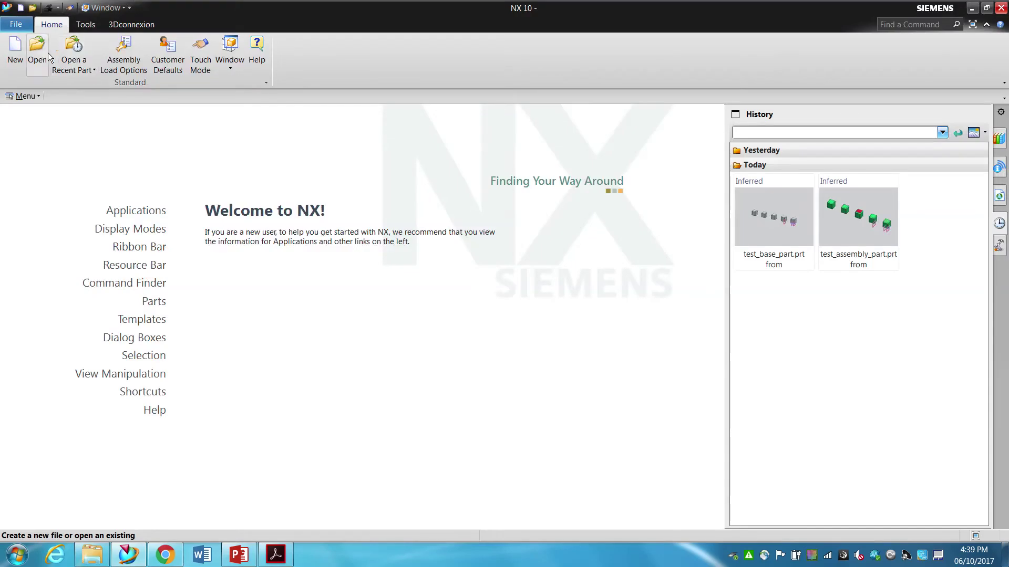
click(37, 49)
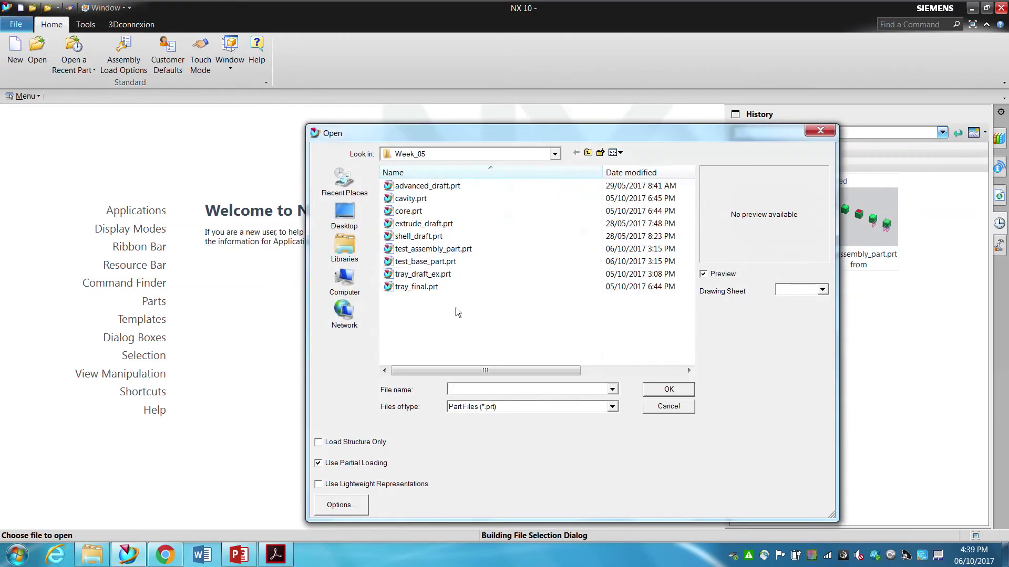
click(420, 186)
click(415, 199)
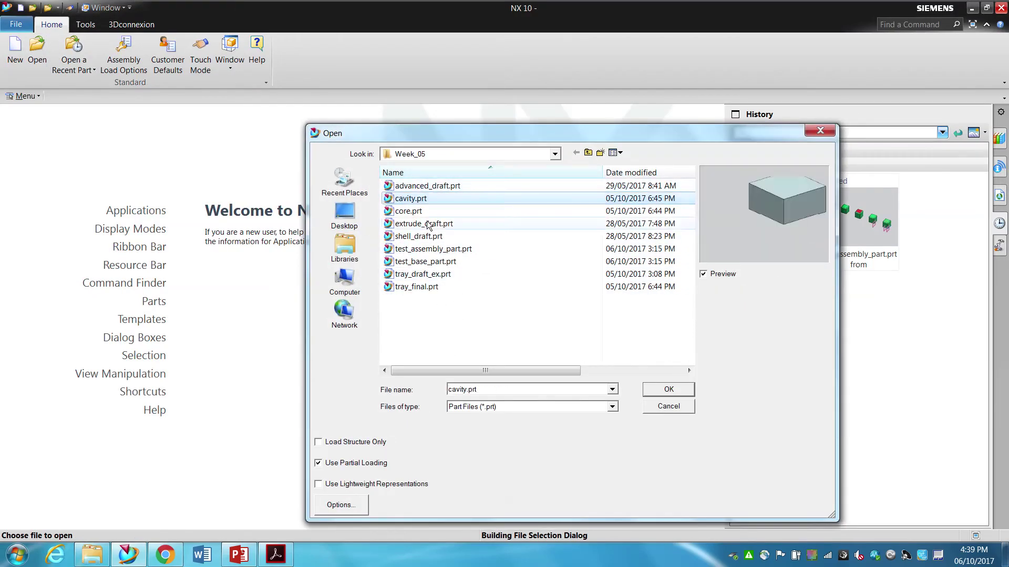
click(429, 224)
click(430, 237)
click(431, 249)
click(430, 261)
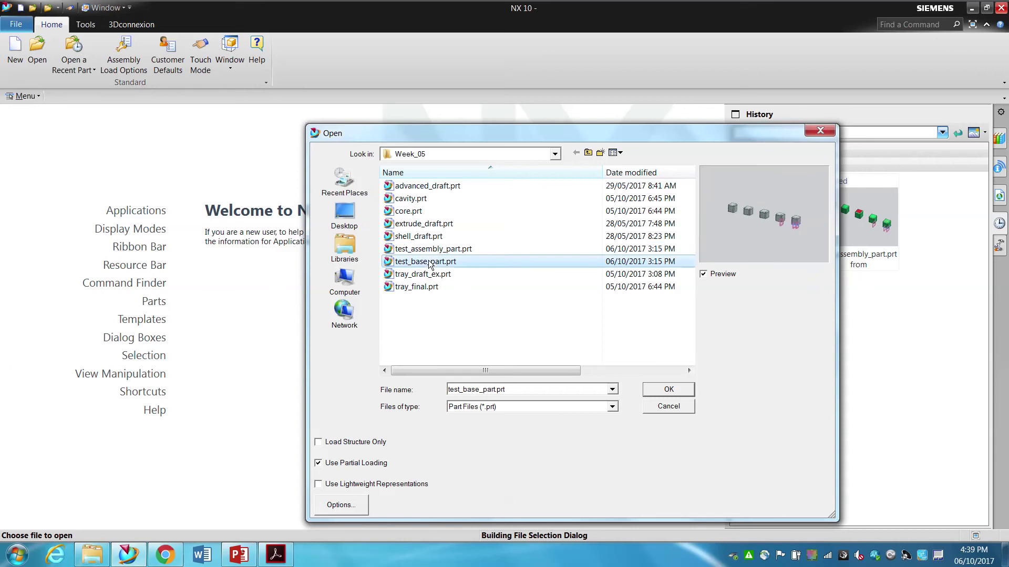
click(428, 274)
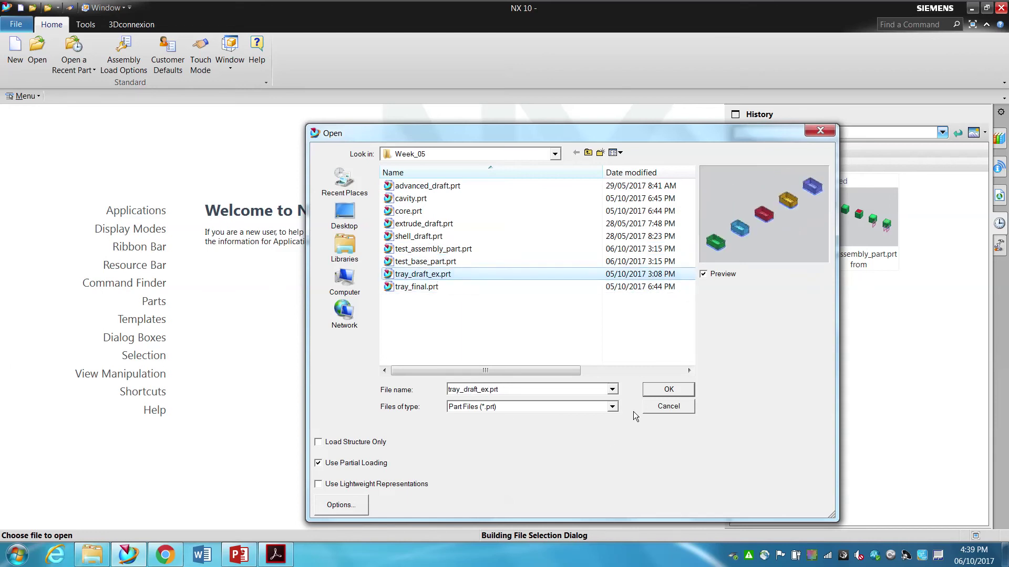
click(659, 392)
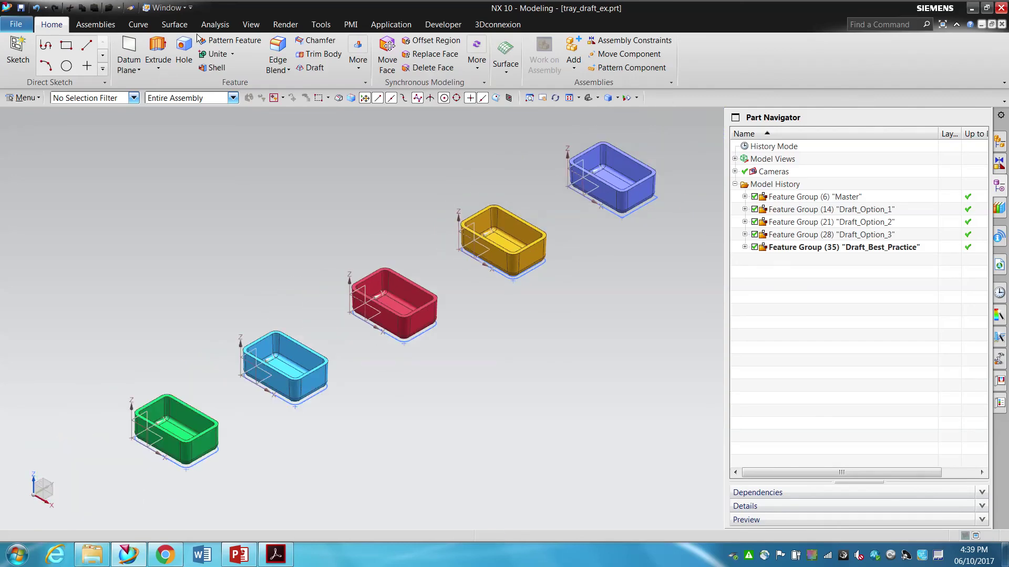
Step: Search the commands for "draft" and start the Draft Analysis command
click(215, 24)
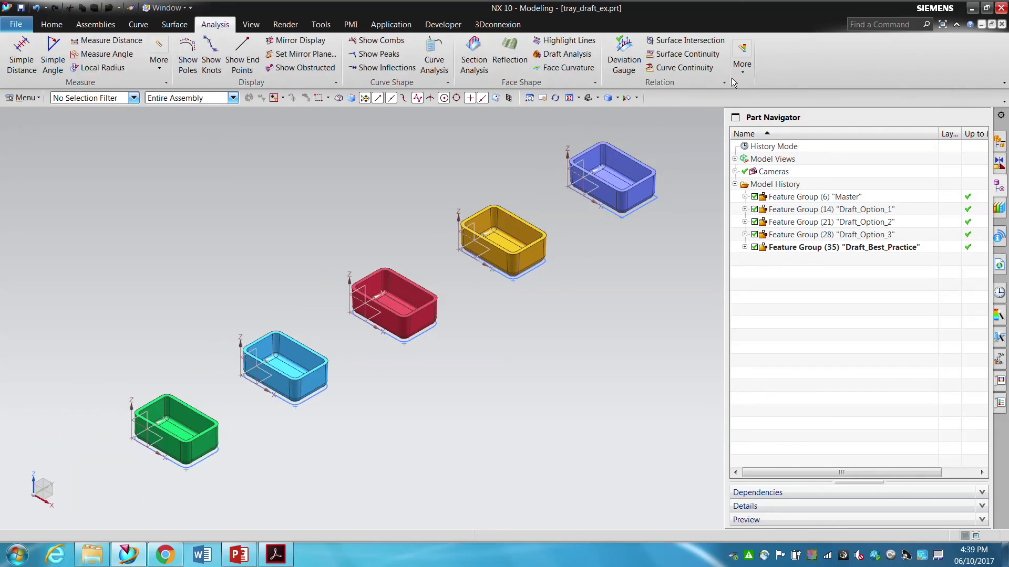
click(741, 63)
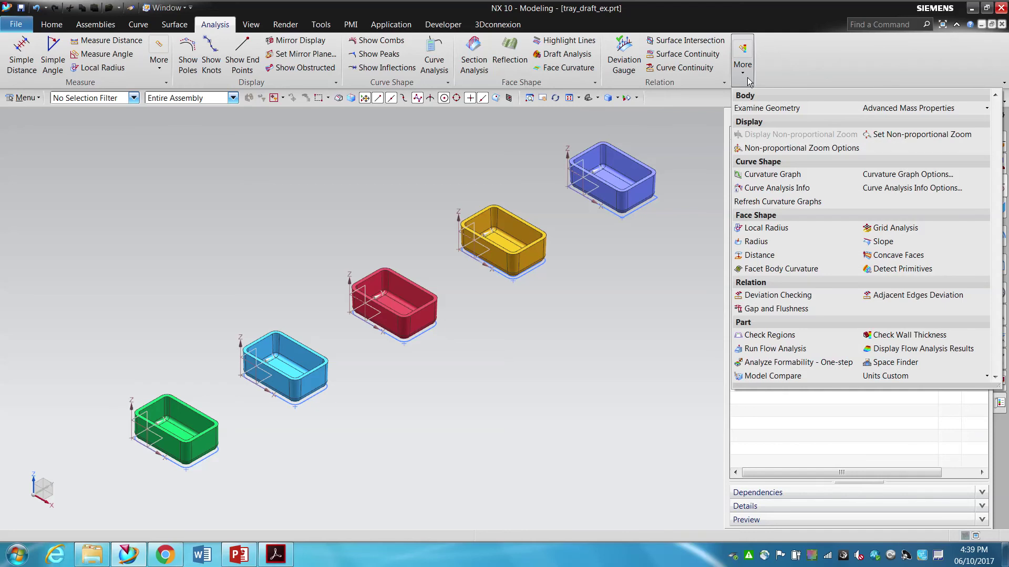
click(875, 18)
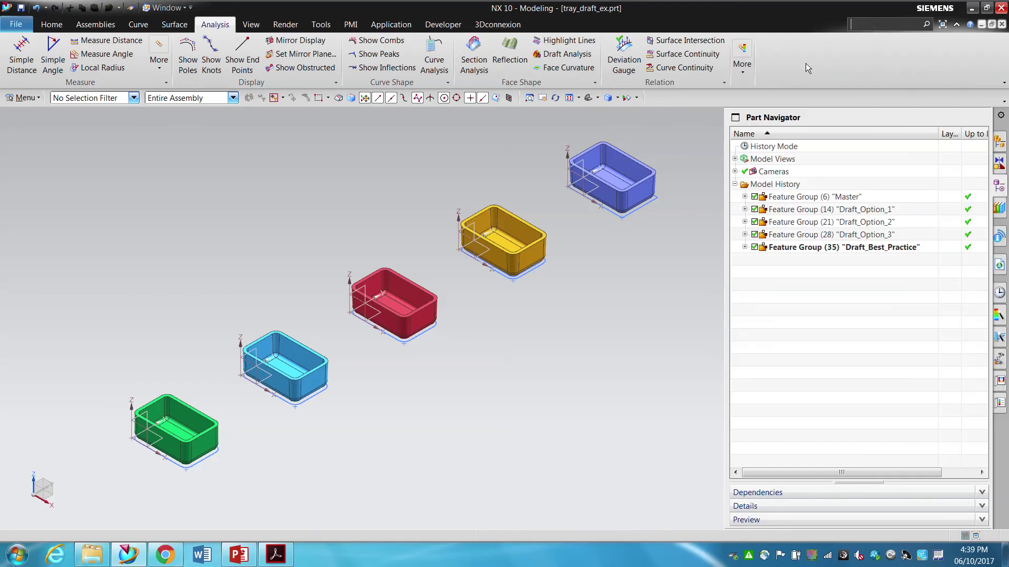
text(draft)
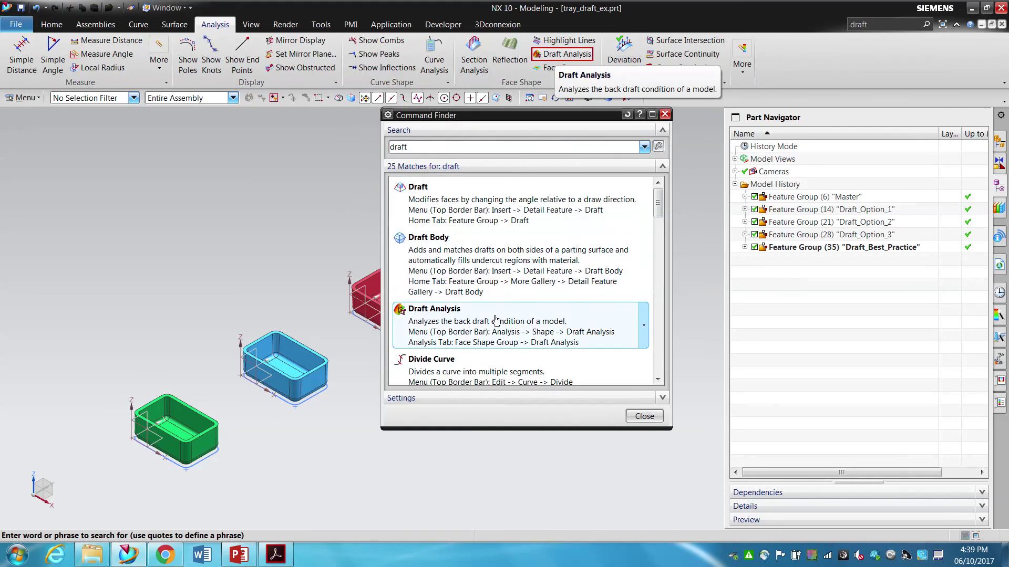
click(497, 321)
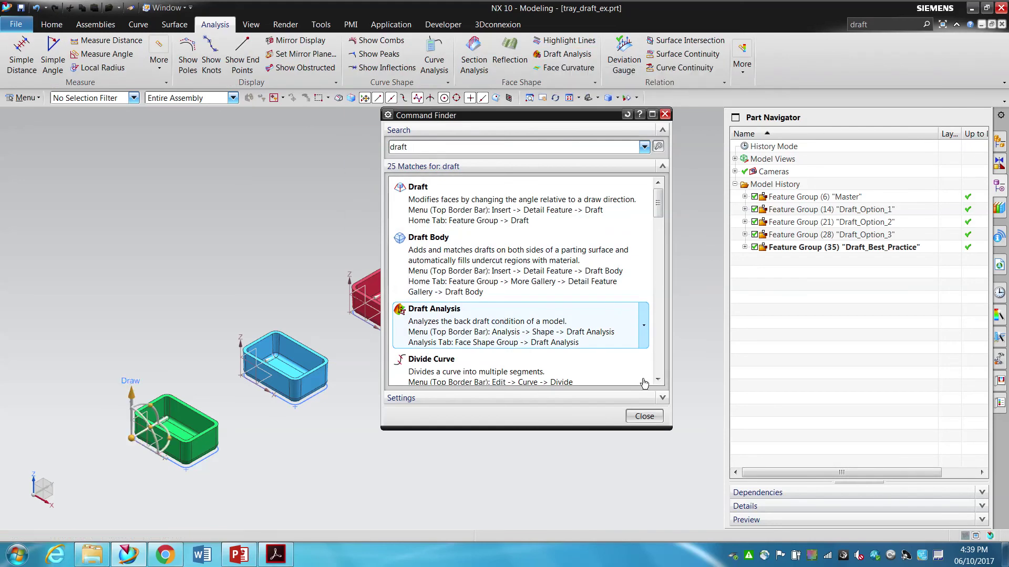
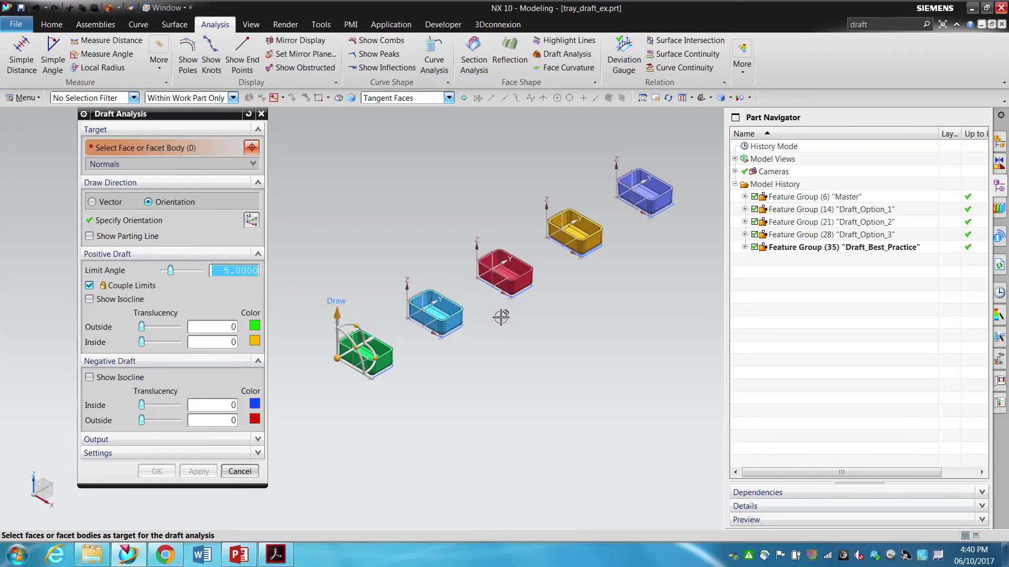
Step: Analyze the green tray's interior faces, with the draw direction defined as a vector along the Z datum axis
scroll(319, 331, up, 5)
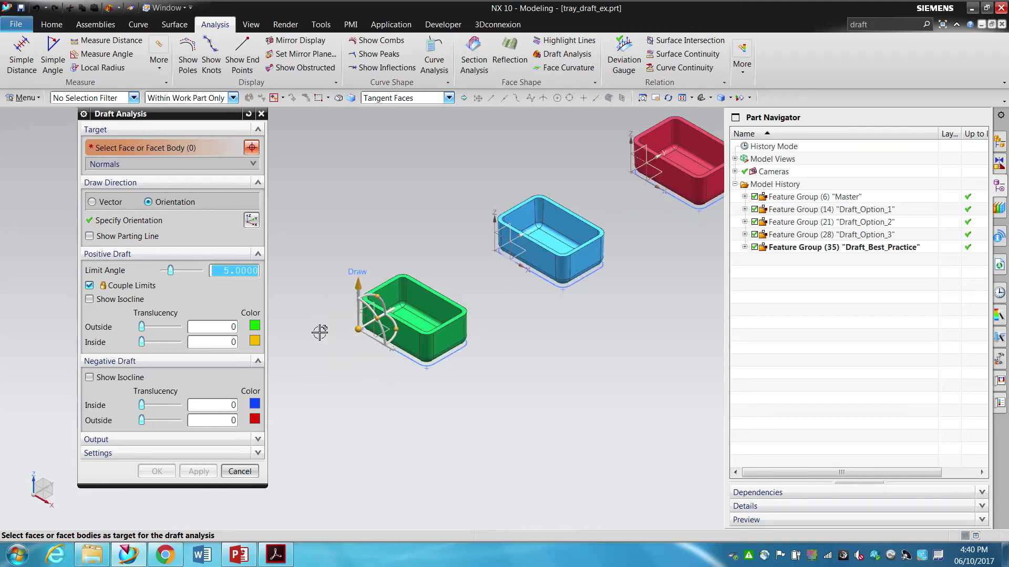
click(551, 257)
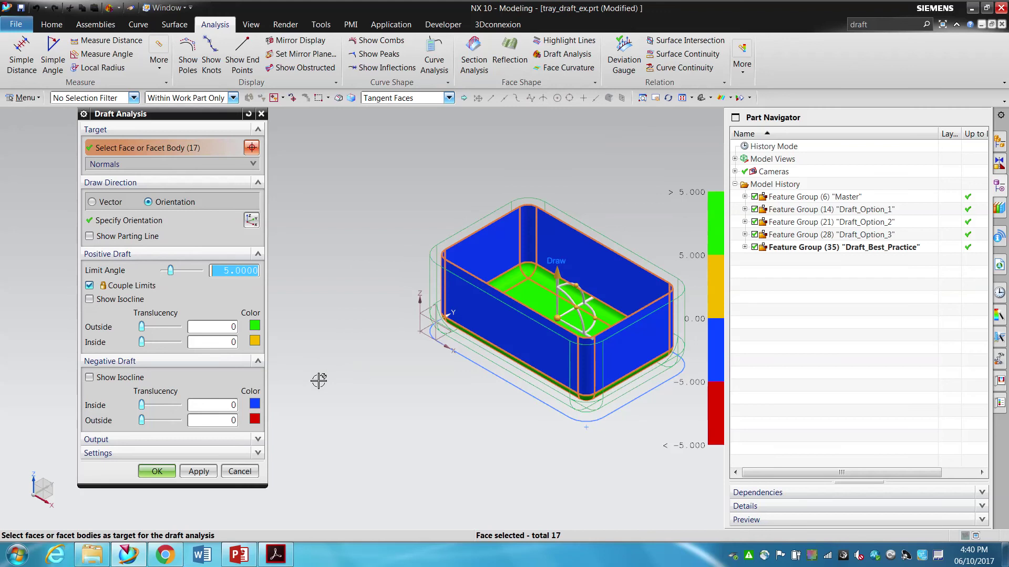
click(107, 205)
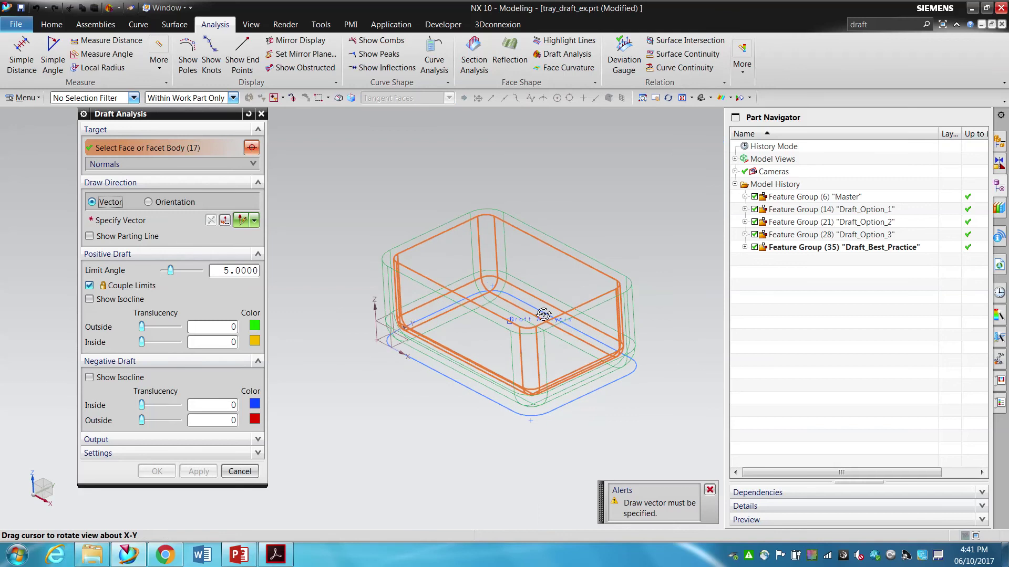
middle_drag(553, 331, 541, 311)
middle_click(380, 332)
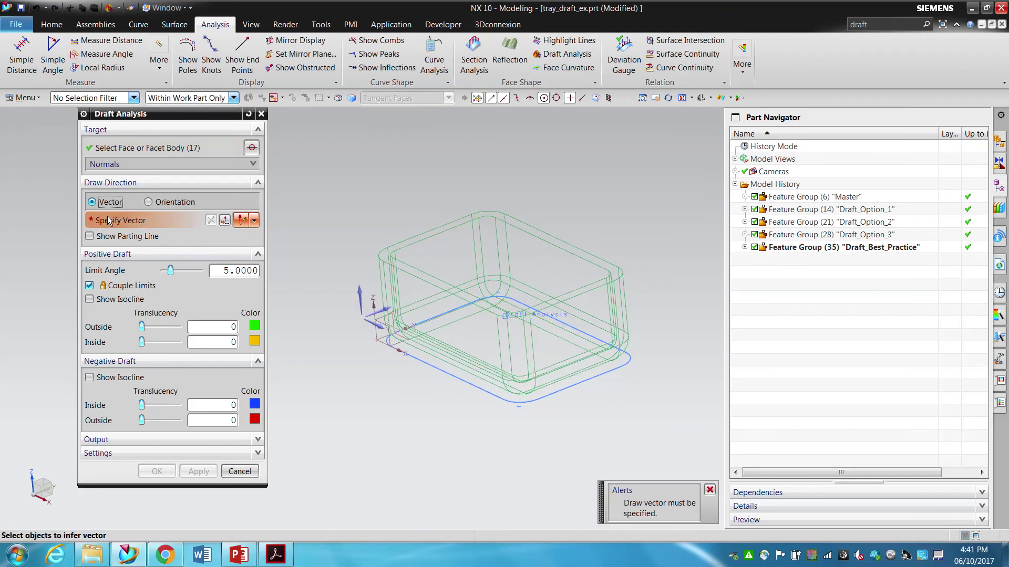
click(374, 308)
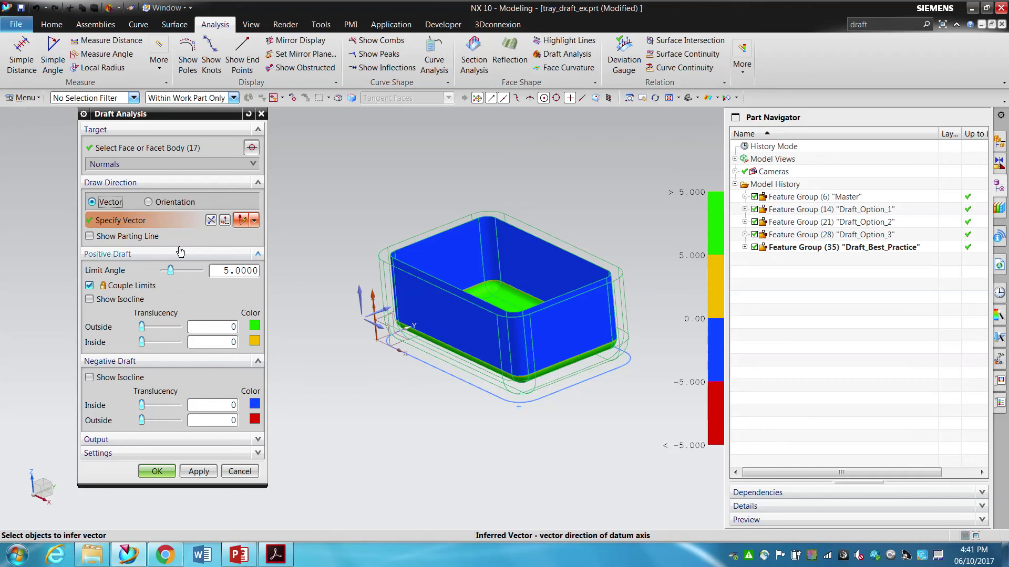
click(239, 271)
click(229, 272)
middle_drag(402, 234, 401, 240)
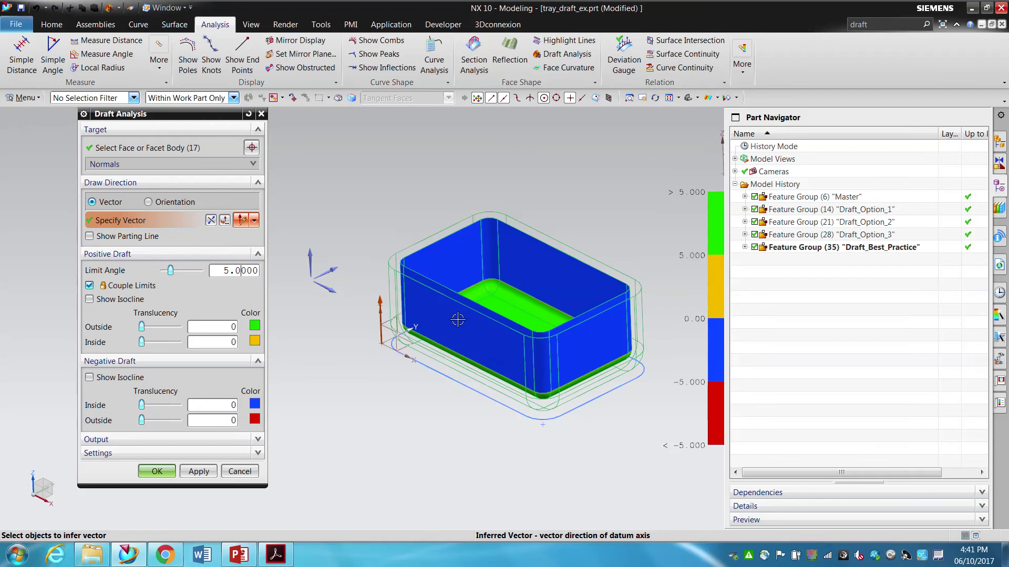
scroll(484, 326, up, 1)
middle_drag(375, 400, 357, 401)
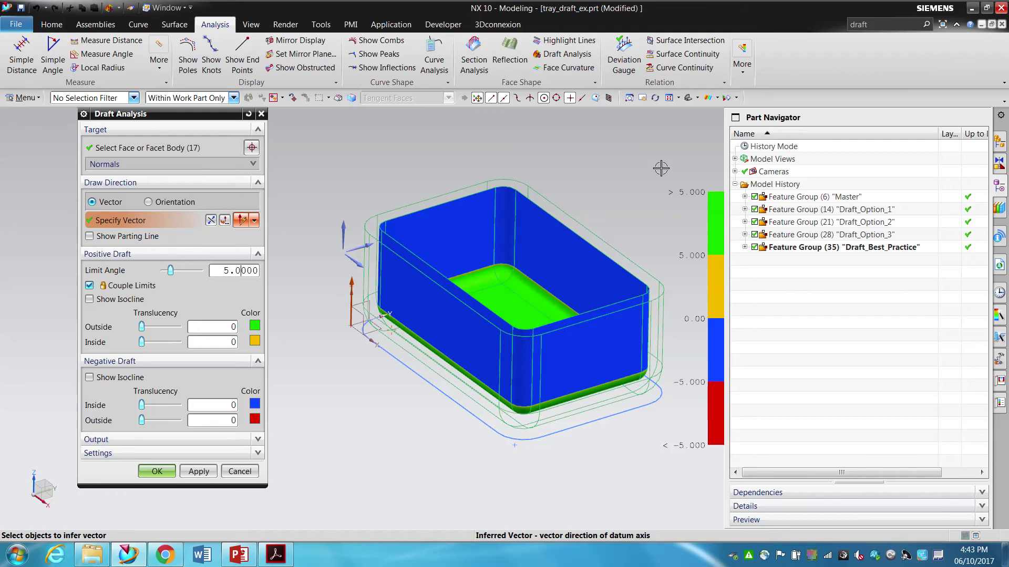
Step: Apply the green tray's analysis, and analyze the light blue tray's interior faces with a limit angle of 1
click(153, 149)
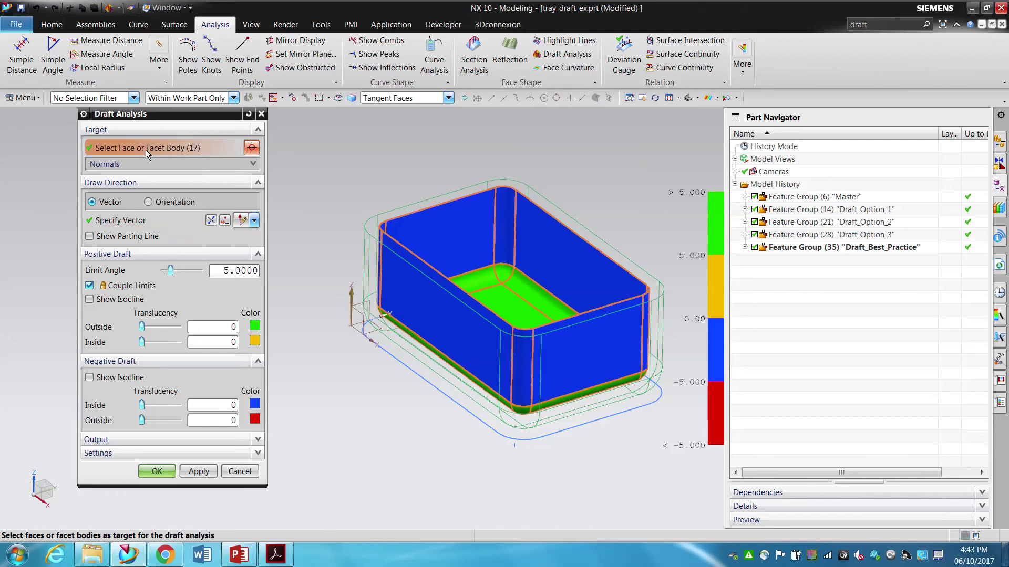
middle_click(348, 355)
scroll(354, 355, down, 5)
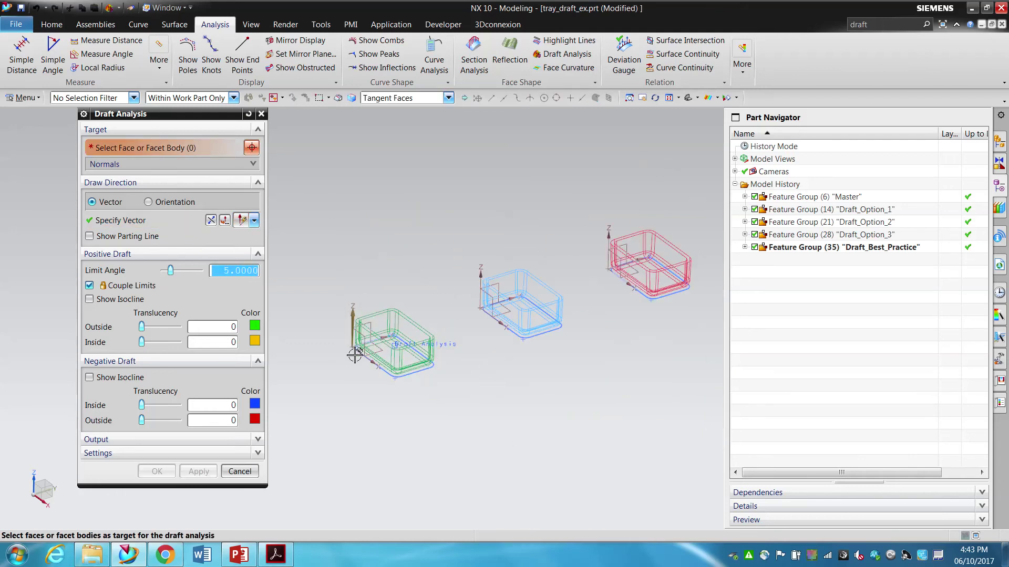
scroll(520, 310, up, 5)
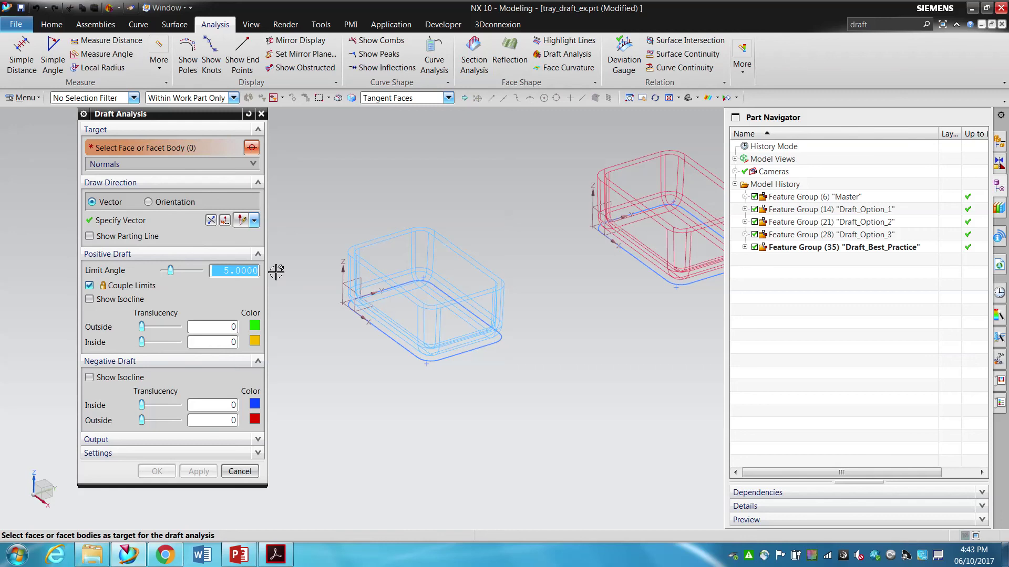
click(473, 245)
scroll(404, 291, down, 1)
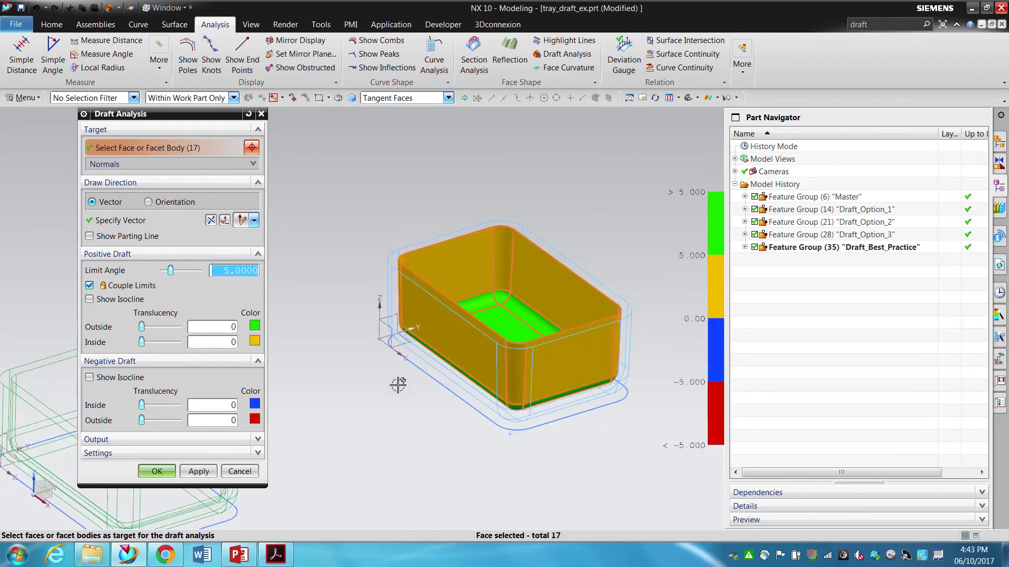
middle_drag(398, 385, 366, 389)
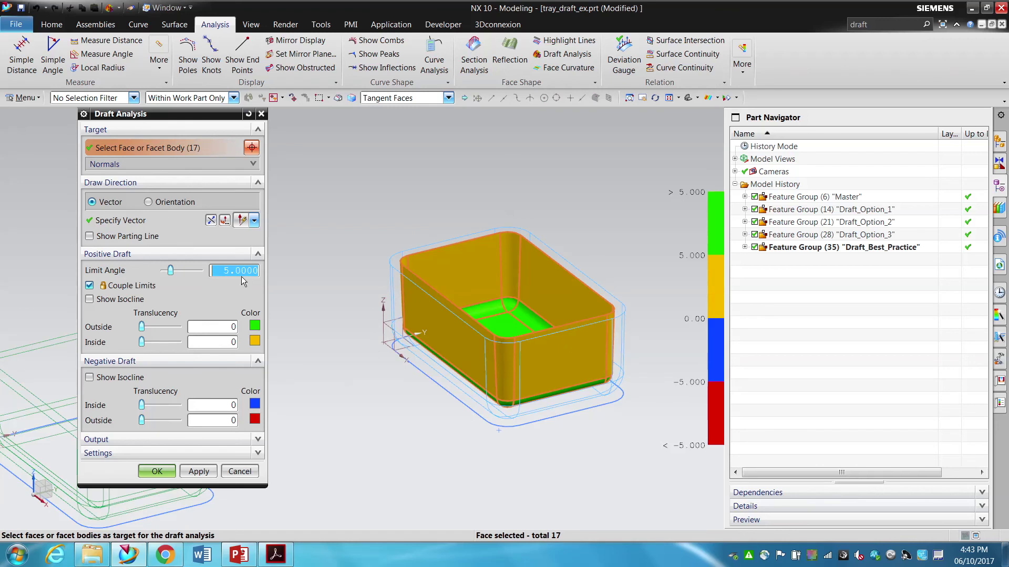
text(1)
key(Return)
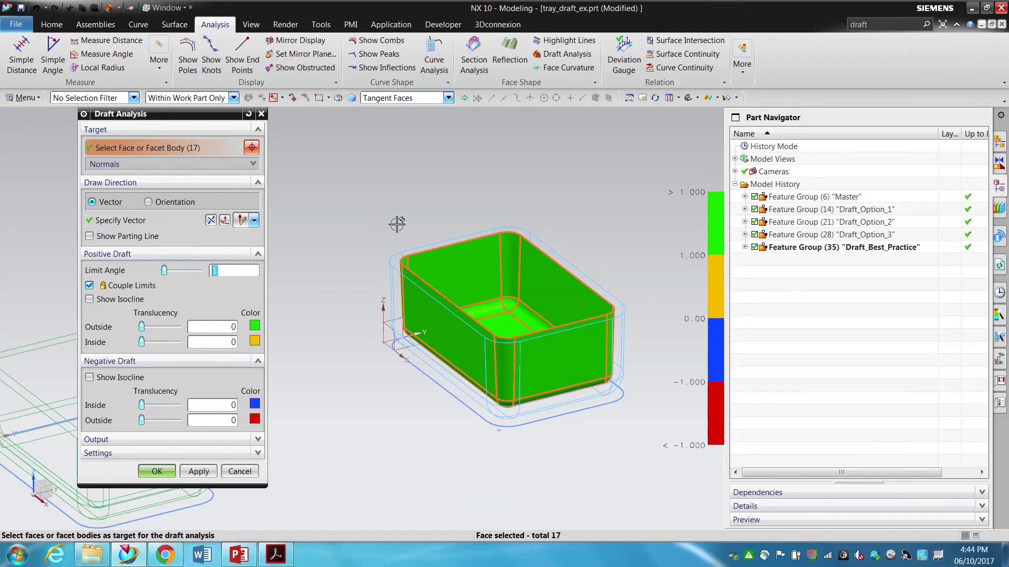
Step: Look up the draft angles of the Draft feature in the Draft_Option_1 group through its feature information
click(745, 209)
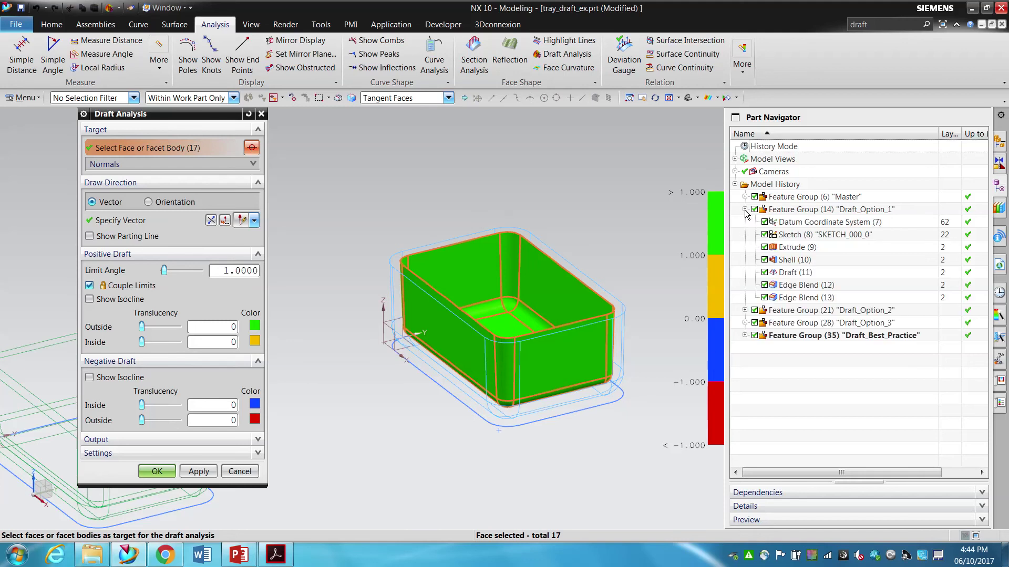
click(794, 272)
key(ctrl+i)
scroll(467, 276, down, 3)
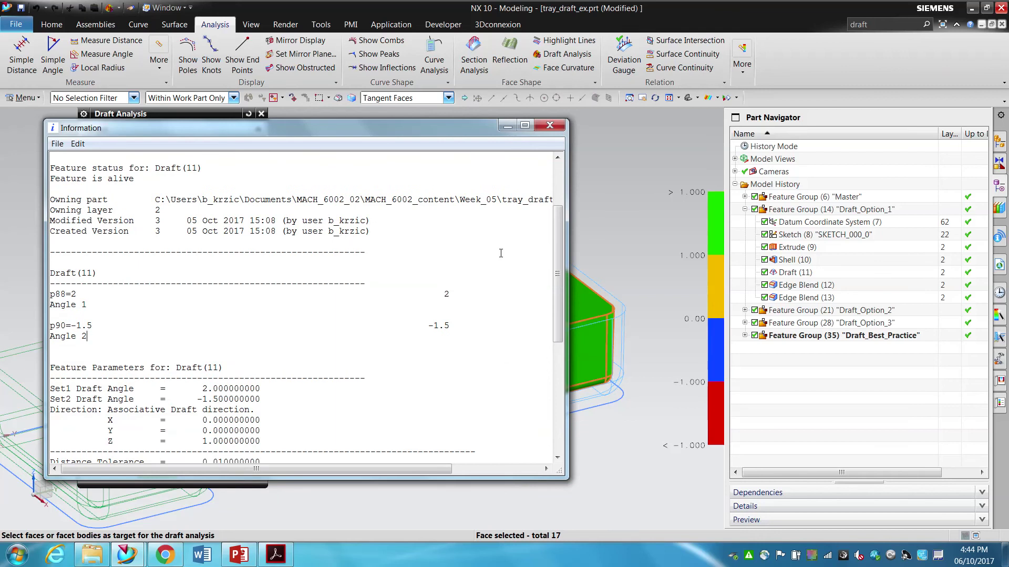
click(549, 125)
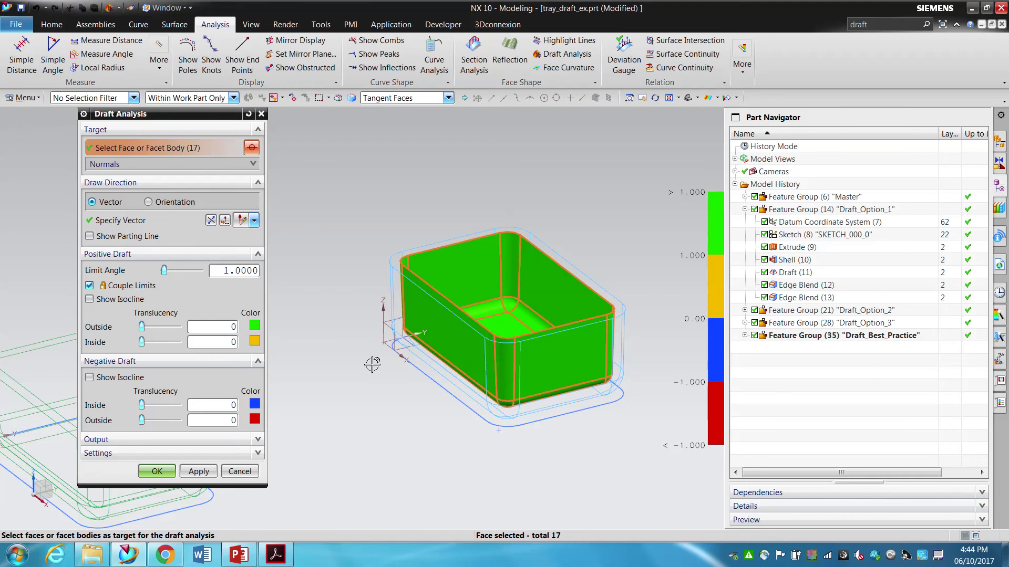
Step: Test the light blue tray's interior faces against limit angles of 2, 2.1, 3 and 1 in turn
double_click(231, 270)
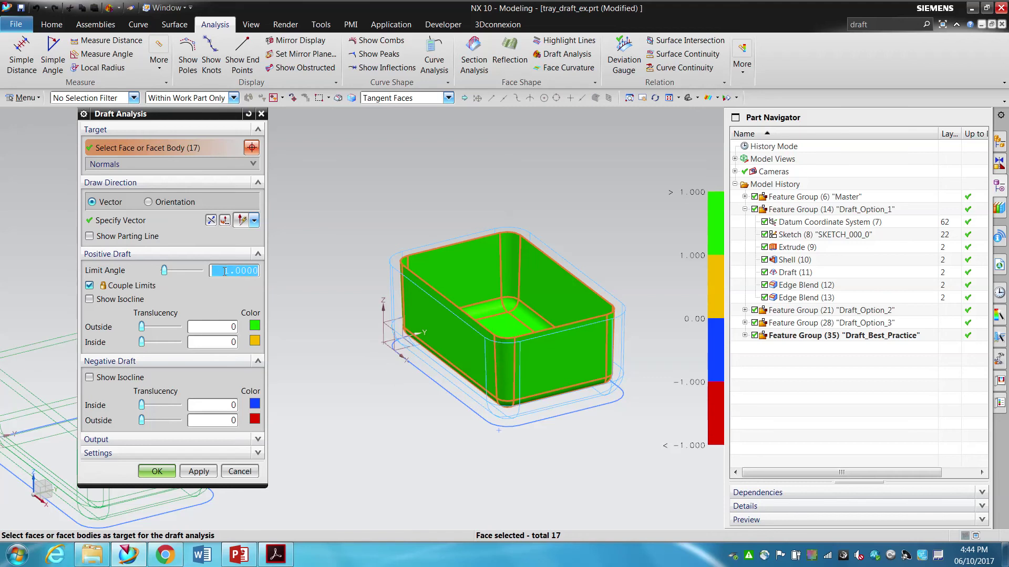
text(2)
key(Return)
text(2.1)
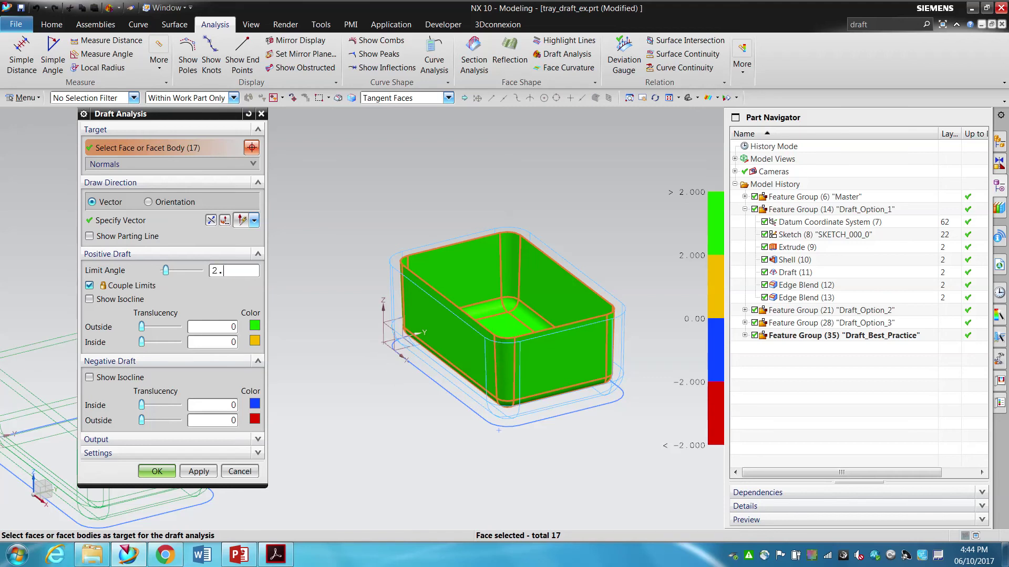
key(Return)
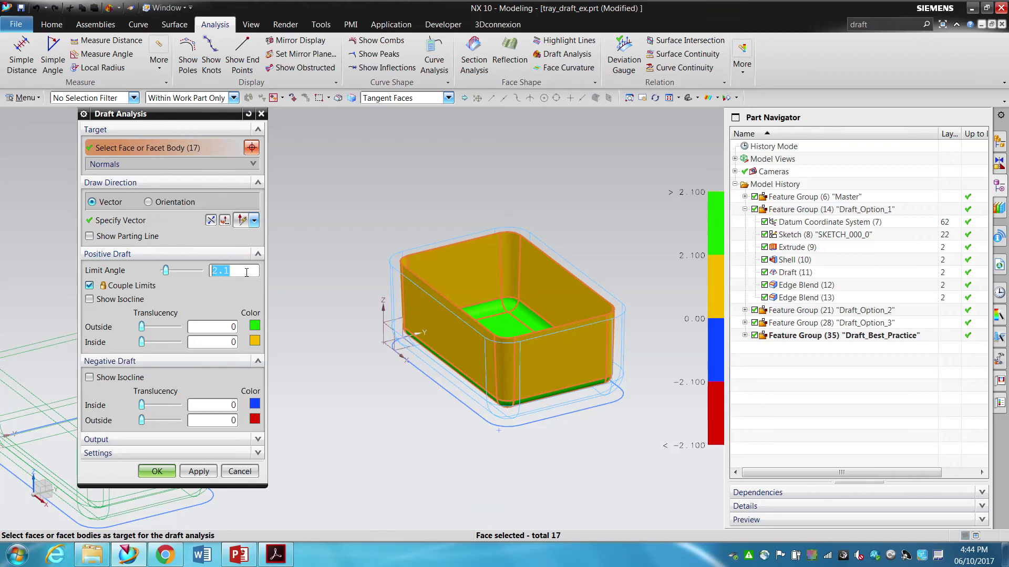
text(3)
key(Return)
text(1)
key(Return)
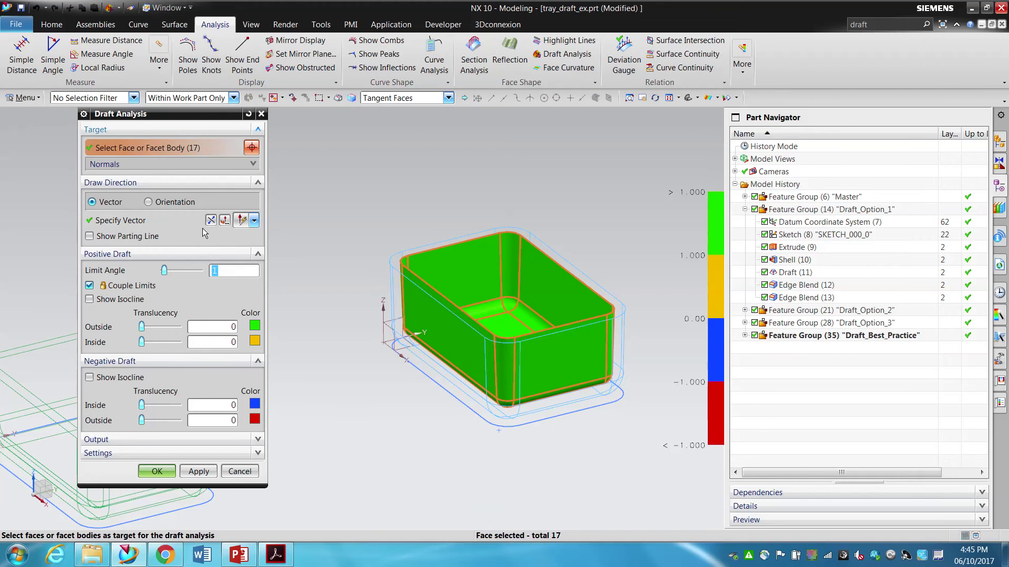
Step: Add the light blue tray's exterior faces to the draft analysis and set the limit angle to 2
click(586, 370)
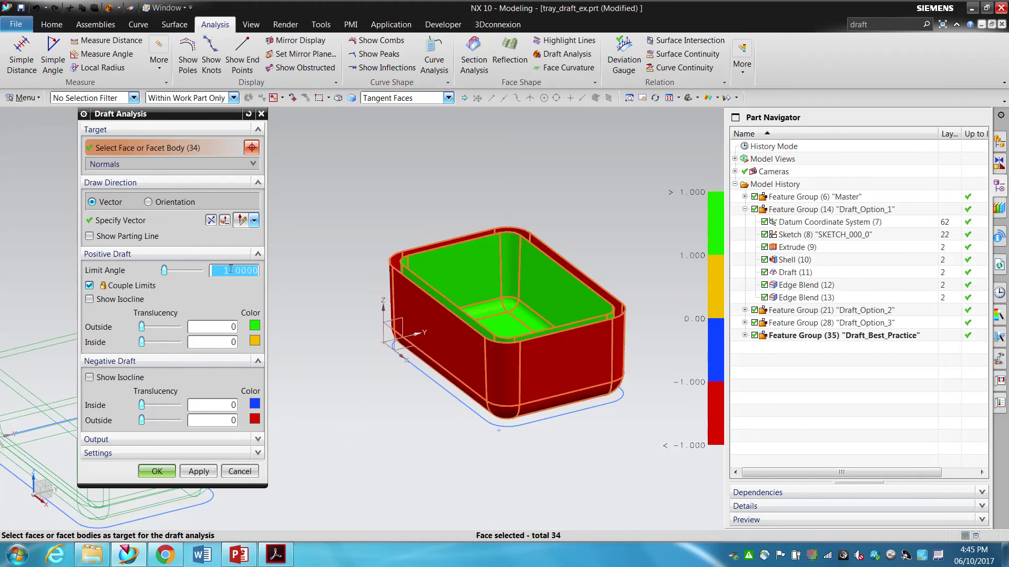
text(2)
key(Return)
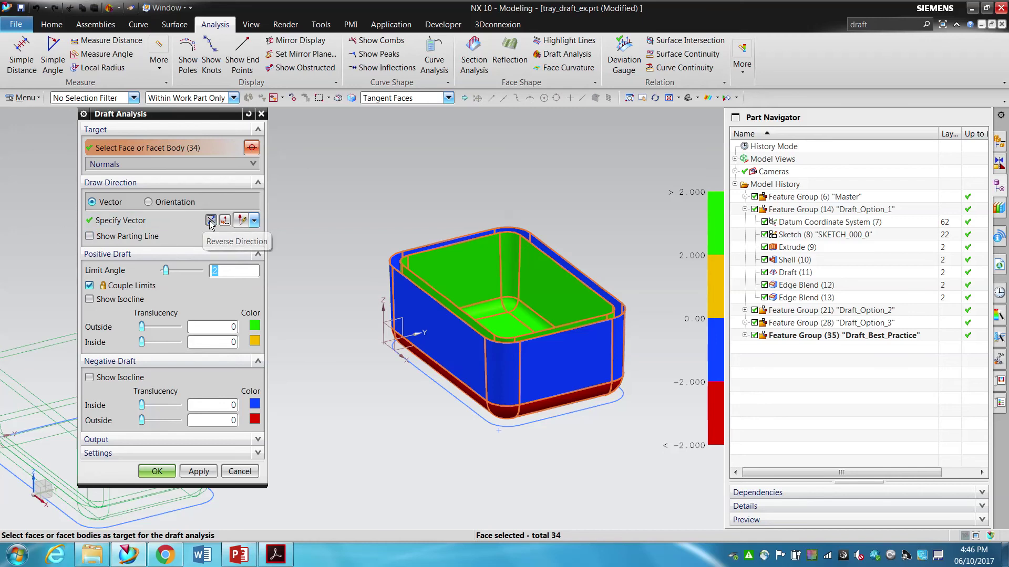
Step: Reverse the draw direction, and uncouple the limits with a negative draft limit angle of -1
click(225, 220)
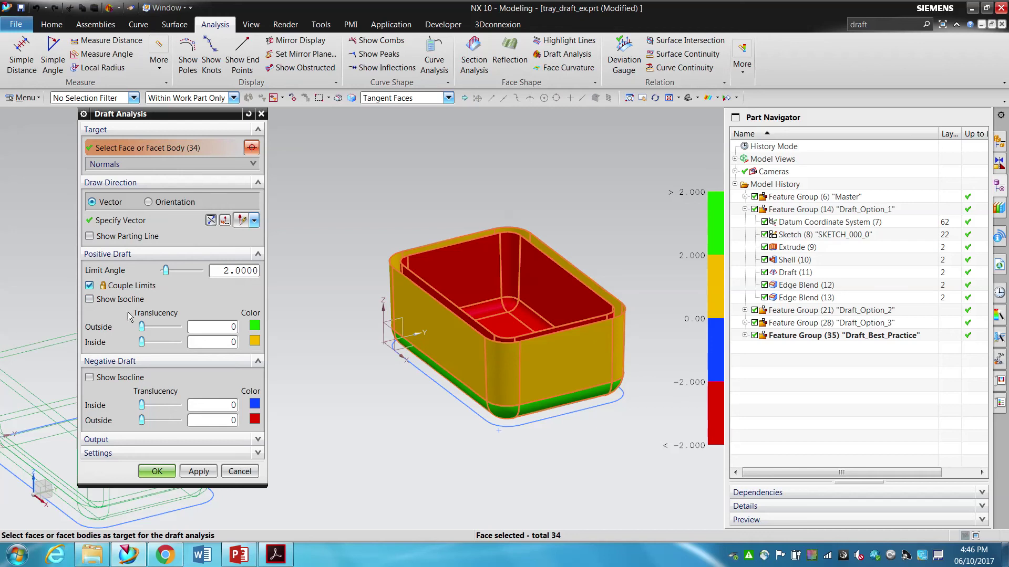
click(90, 286)
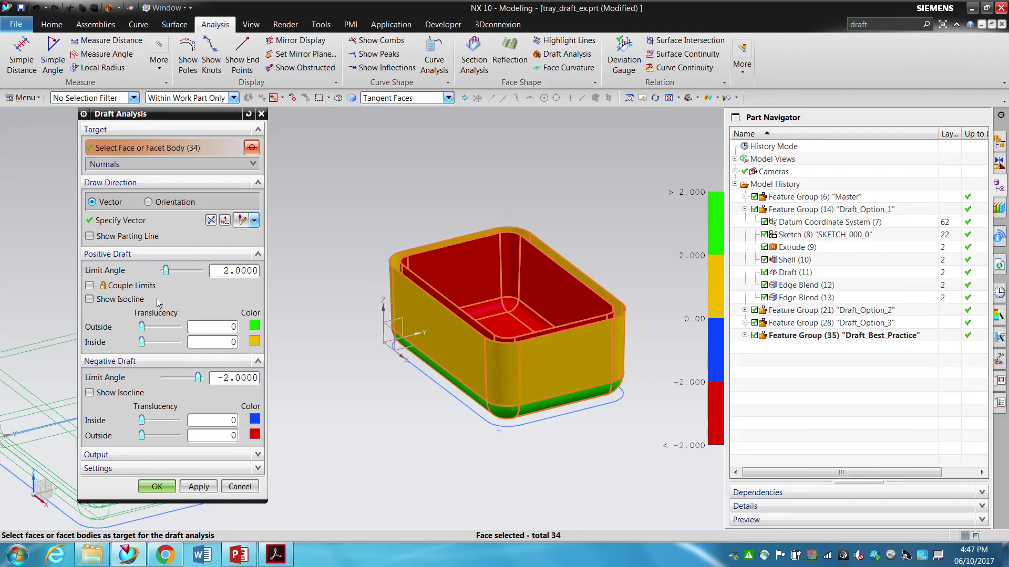
triple_click(237, 384)
text(3)
key(Return)
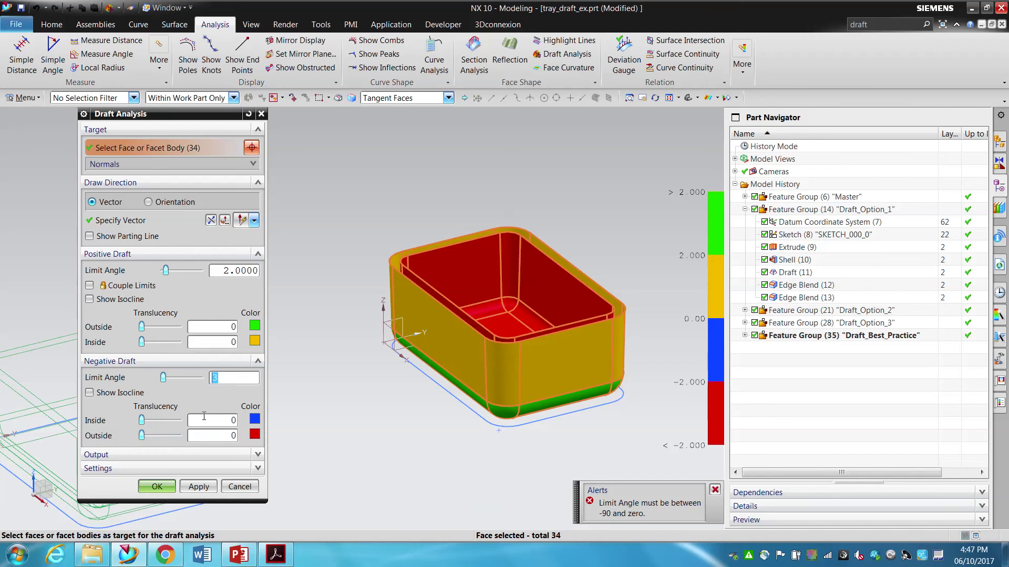
text(-1)
key(Return)
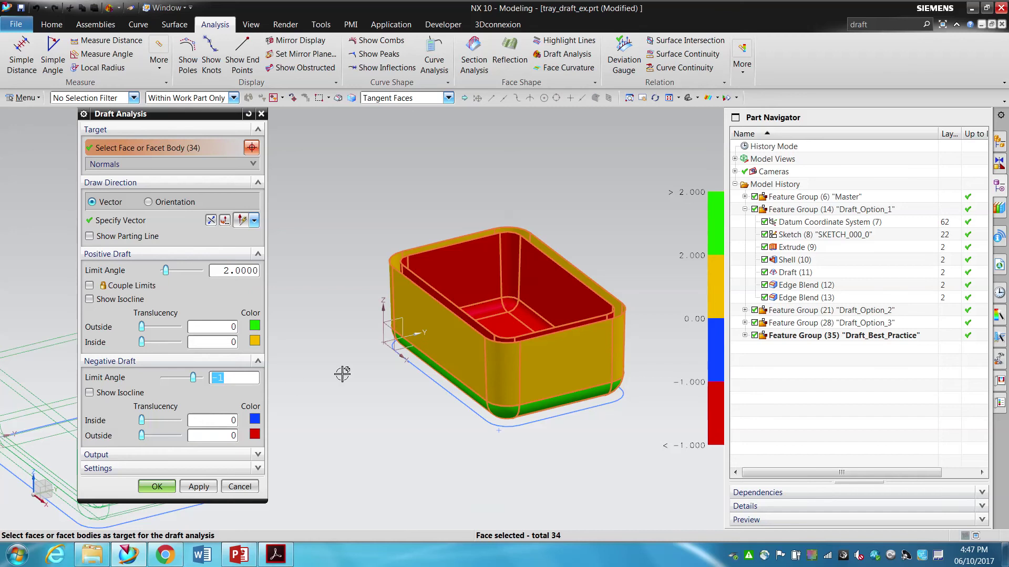
Step: Flip the draw direction back upward along Z and check the analysis output options
click(211, 220)
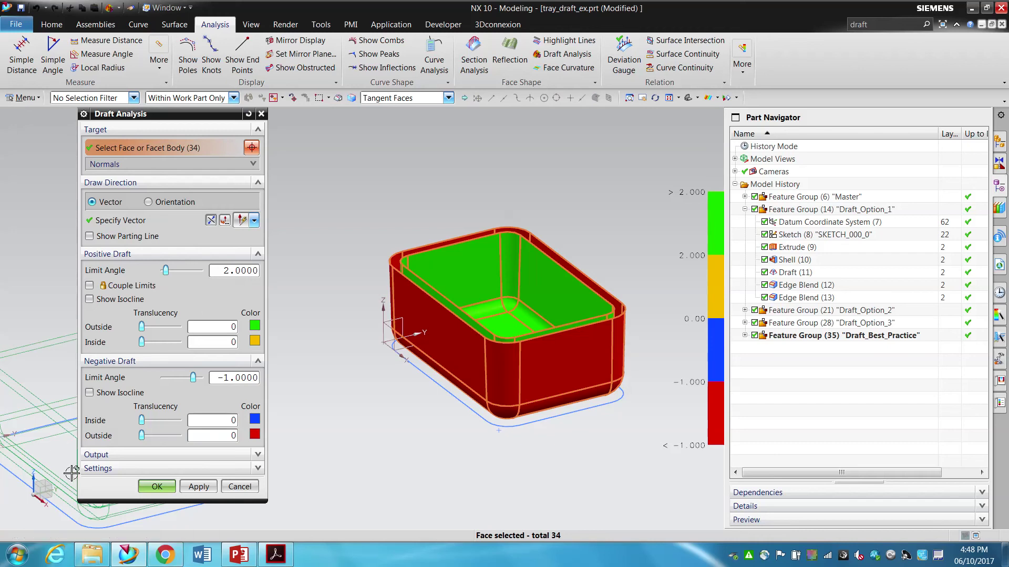
click(91, 453)
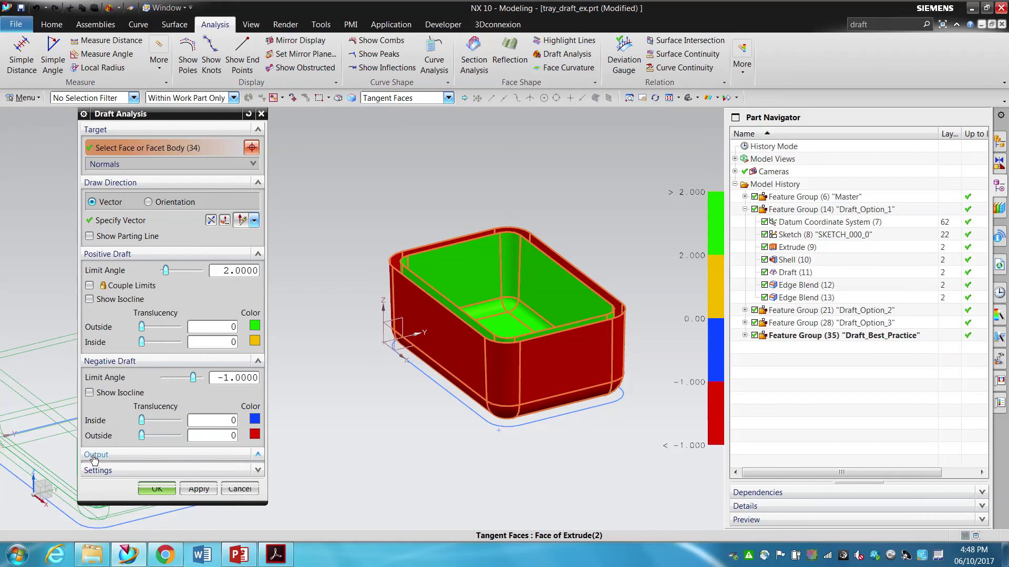
click(90, 442)
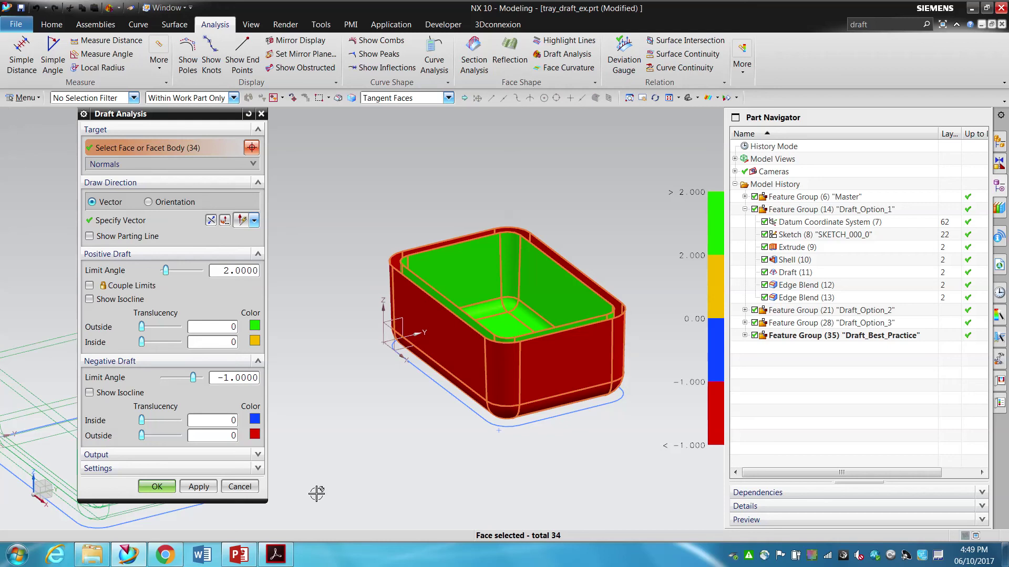
Step: Accept the draft analysis on the light blue tray and return the model display to shaded with edges
click(157, 486)
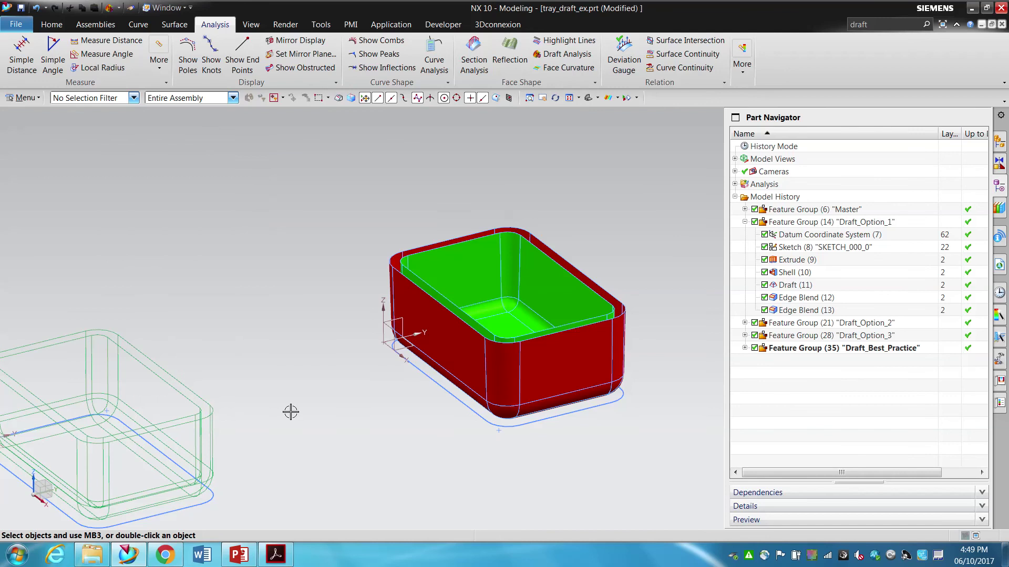
click(619, 100)
click(622, 112)
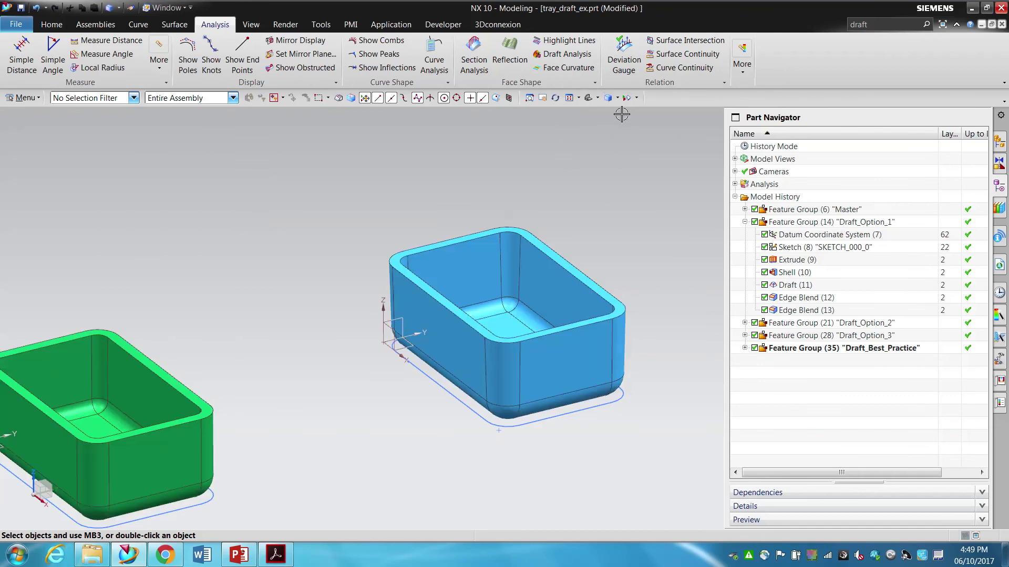
Step: Switch to Lab_Assignment_3.pdf in Adobe Acrobat and read the shell_draft.prt and advanced_draft.prt tasks on page 2, including the Draft example image
click(164, 556)
click(276, 555)
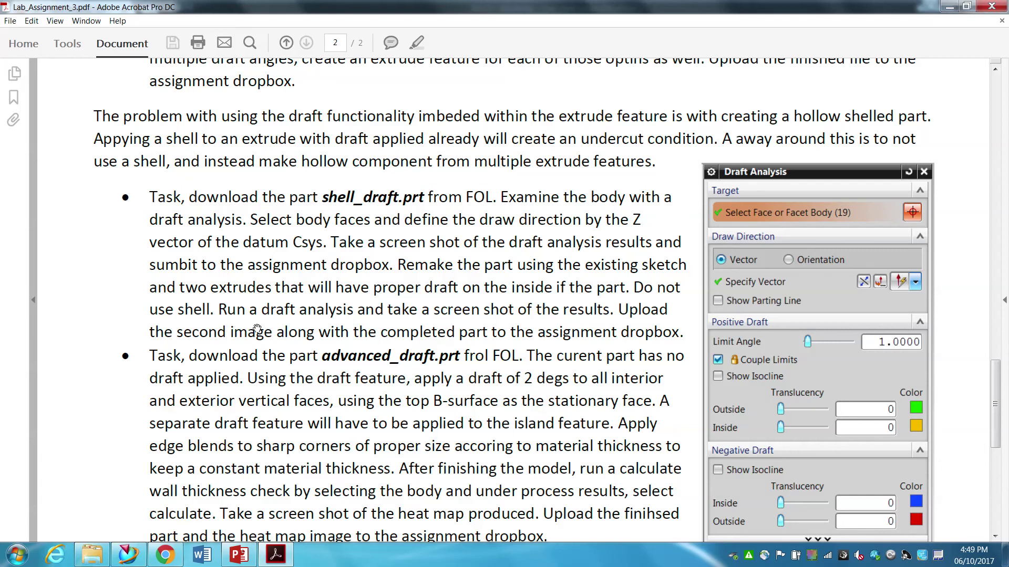
scroll(303, 272, down, 3)
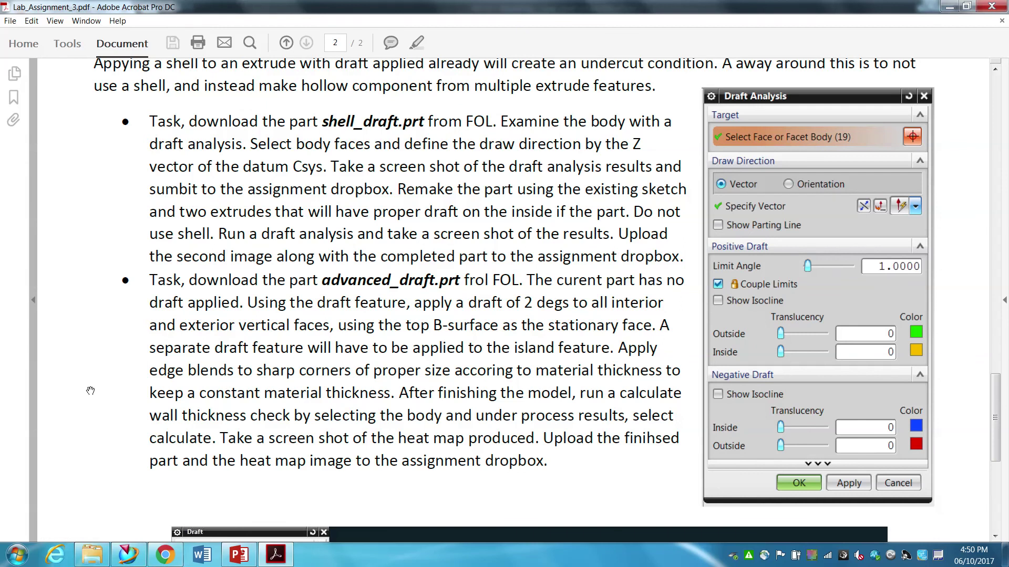
scroll(90, 391, down, 14)
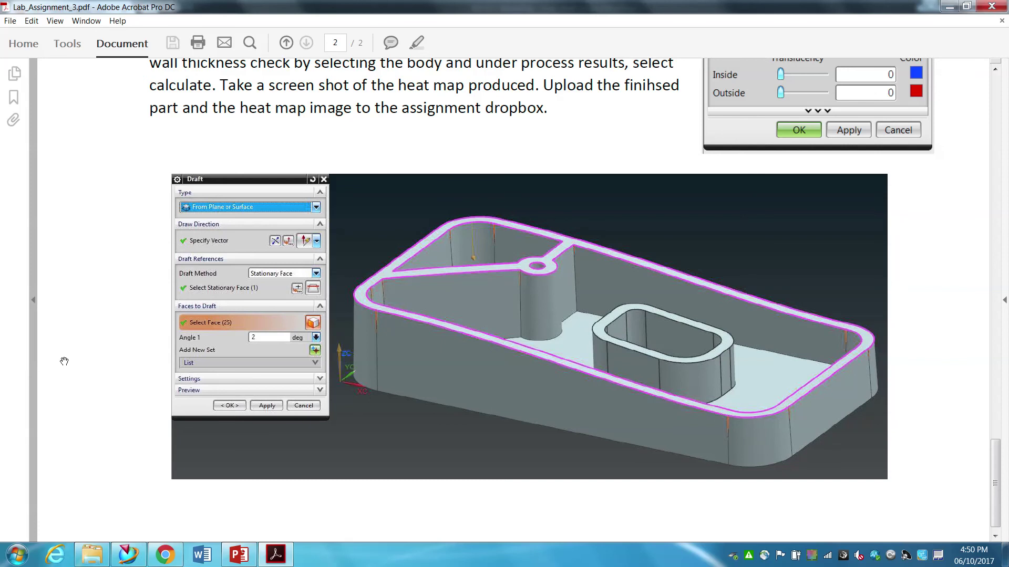
scroll(104, 257, up, 5)
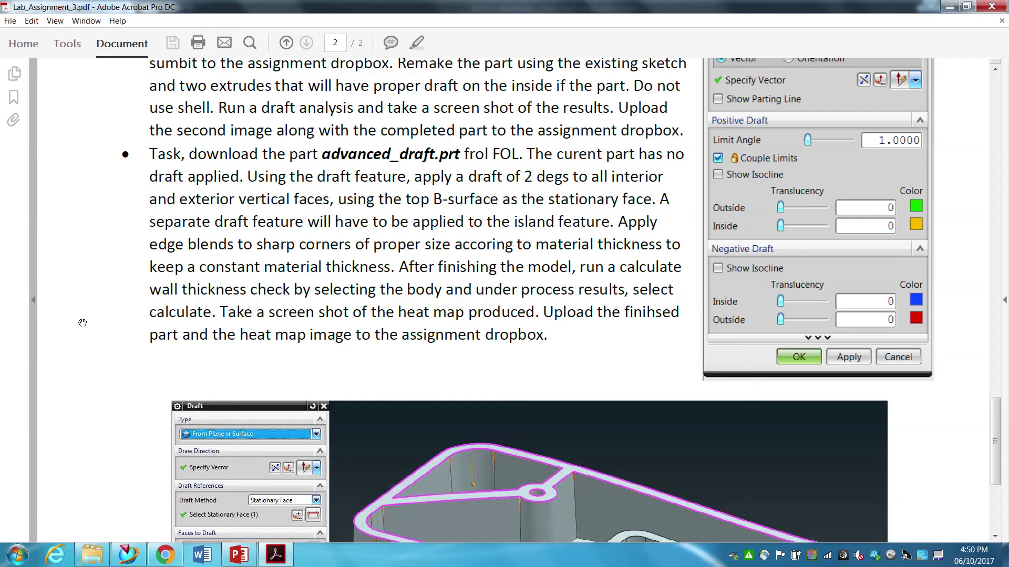
scroll(83, 323, down, 5)
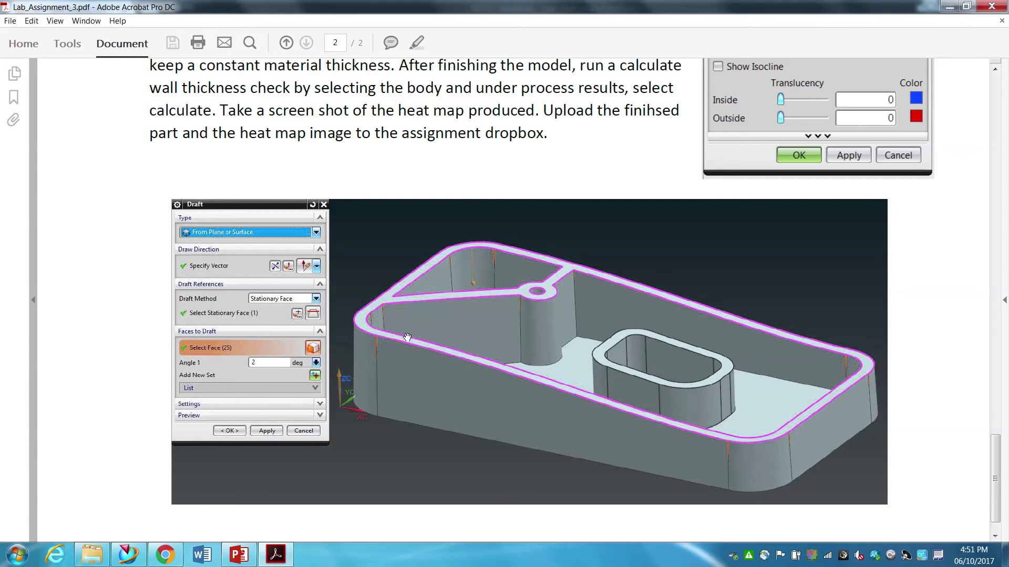
mouse_move(722, 449)
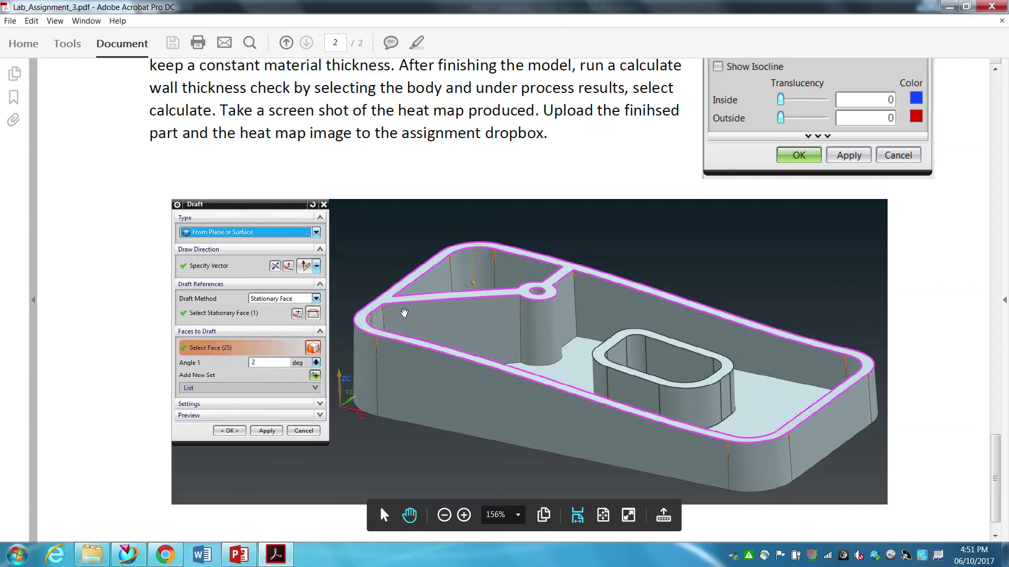
scroll(189, 291, up, 2)
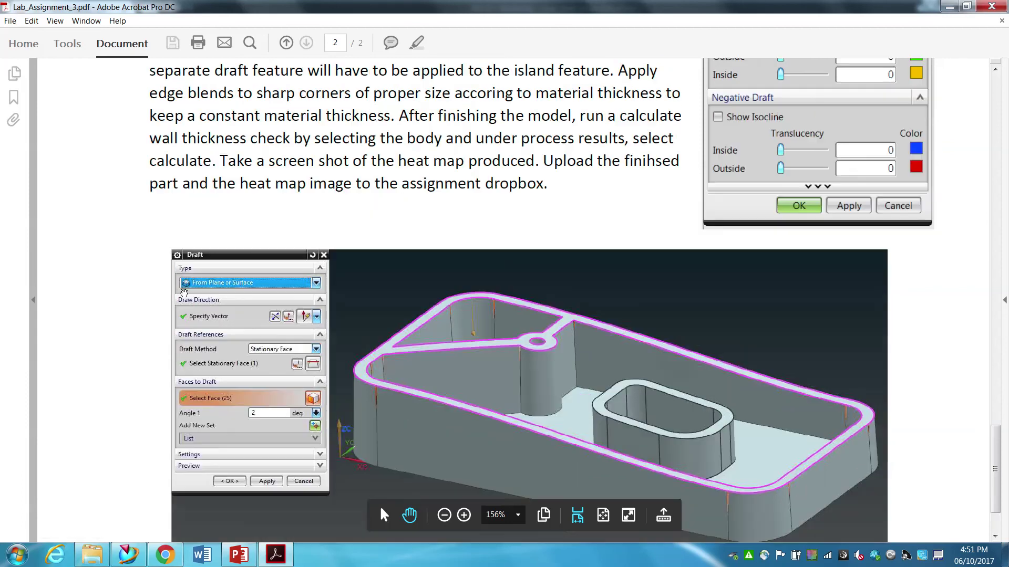
scroll(183, 293, up, 1)
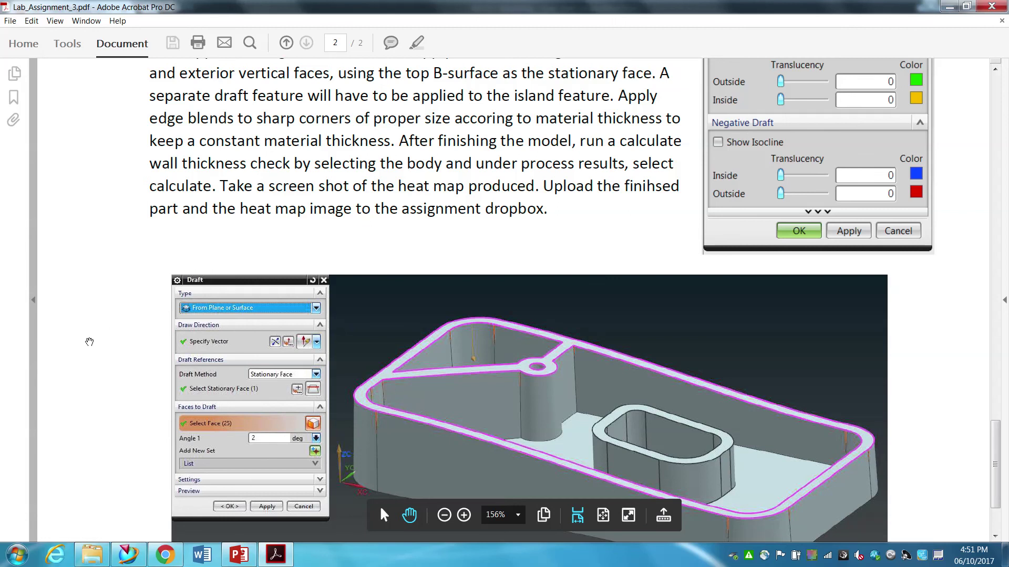
scroll(105, 334, up, 1)
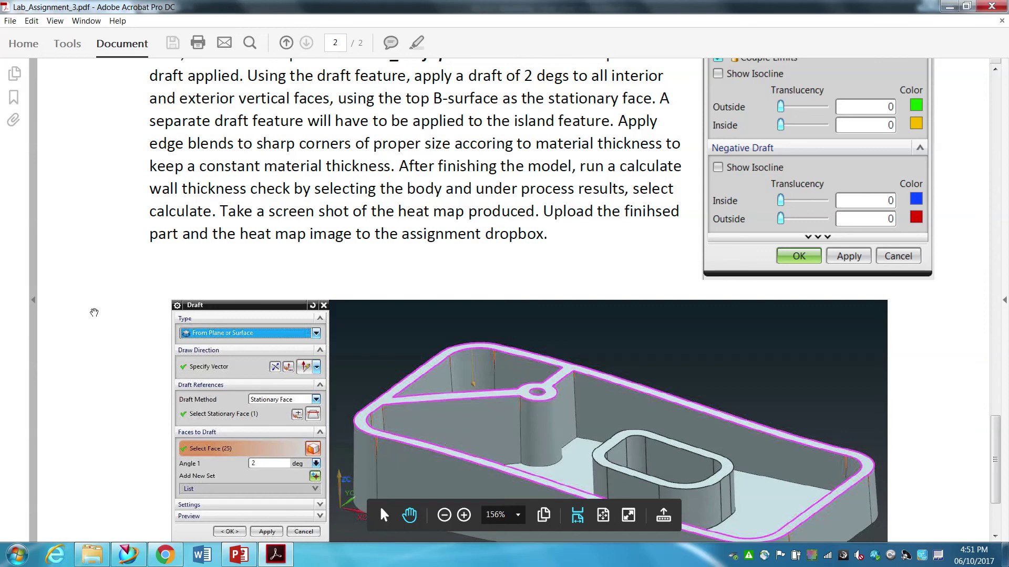
Step: Switch back to NX and calculate the light blue tray's wall thickness with Check Wall Thickness, using the Rolling Ball method
click(128, 554)
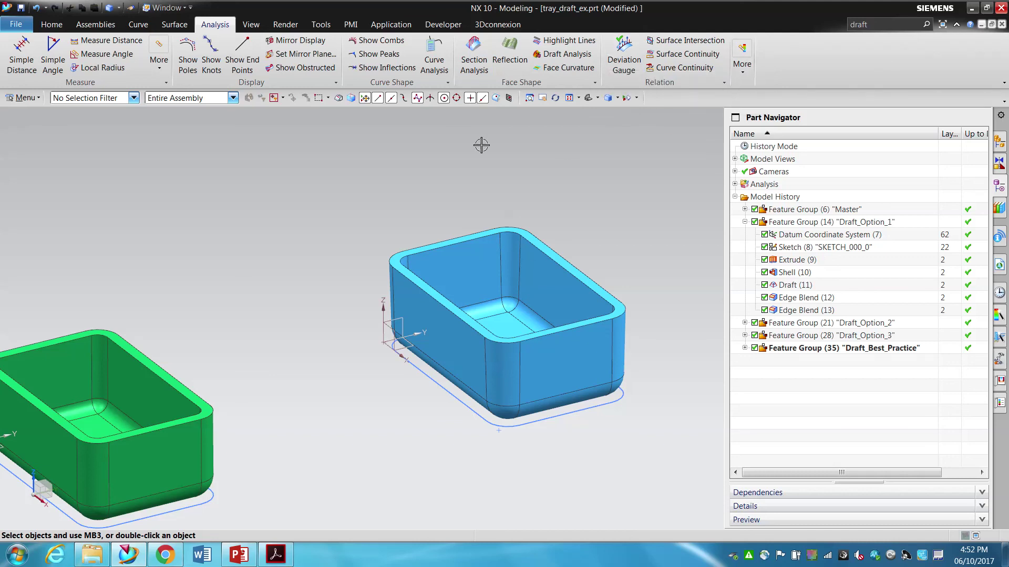
click(741, 68)
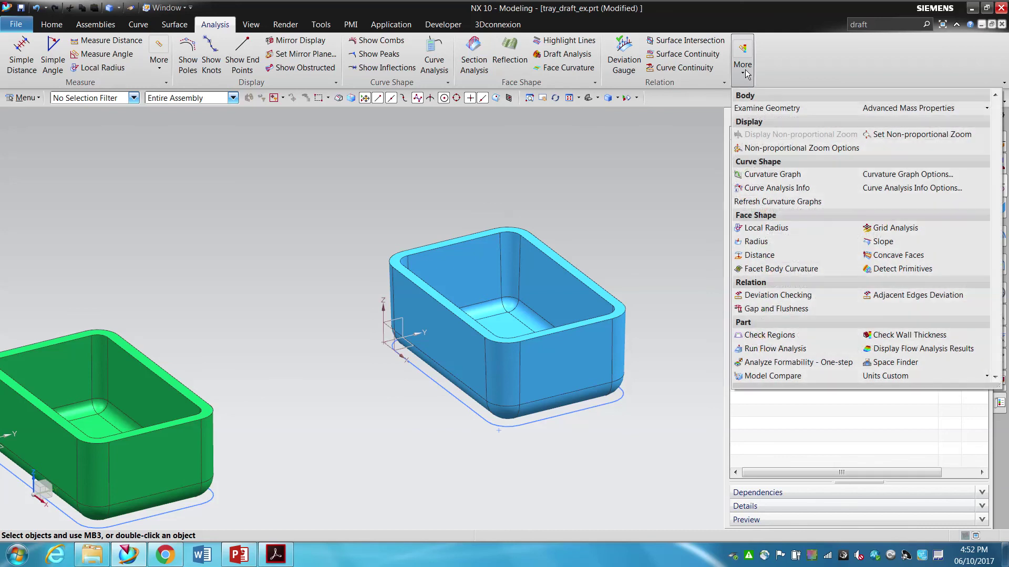
click(896, 336)
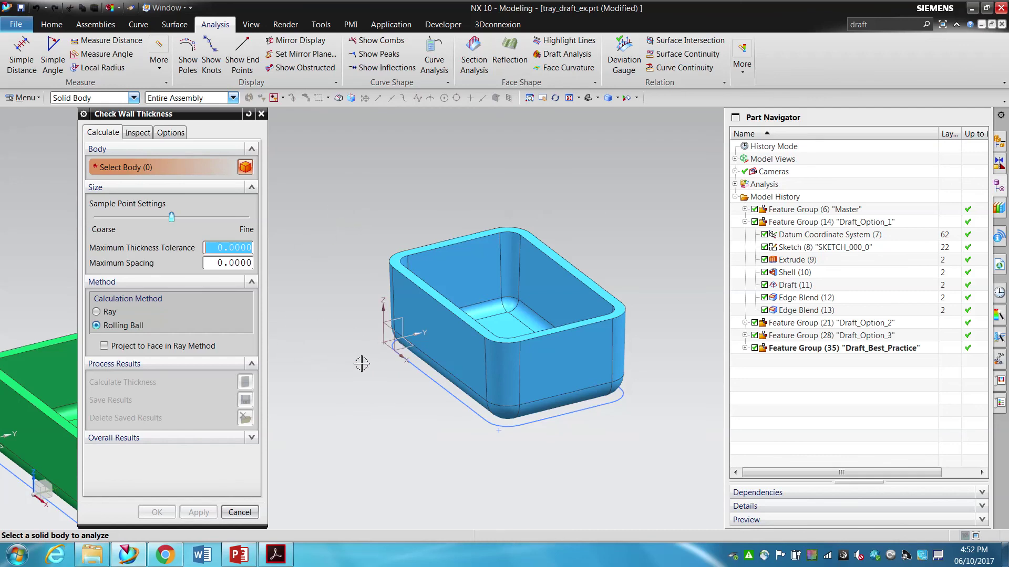
click(532, 282)
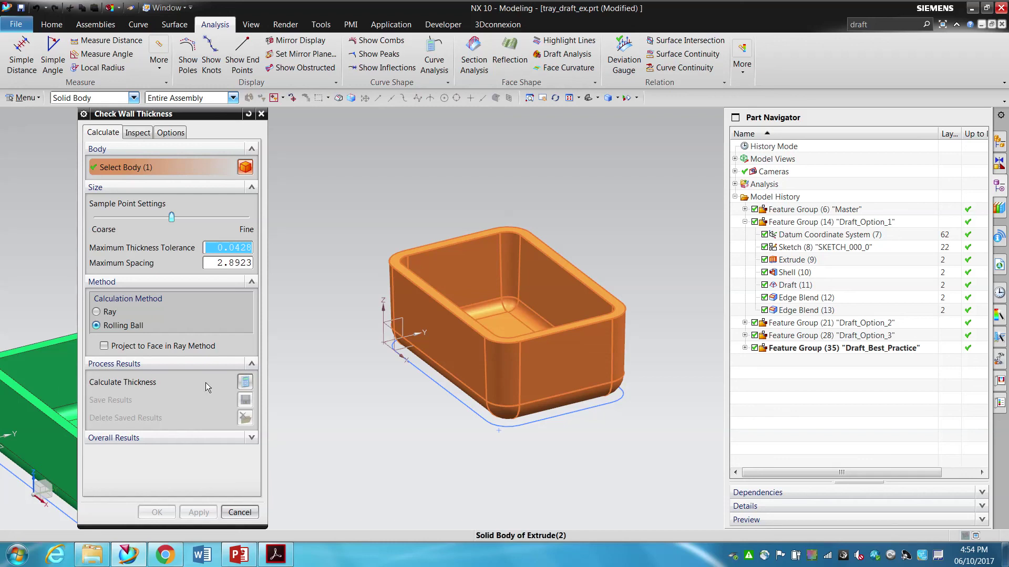
click(245, 382)
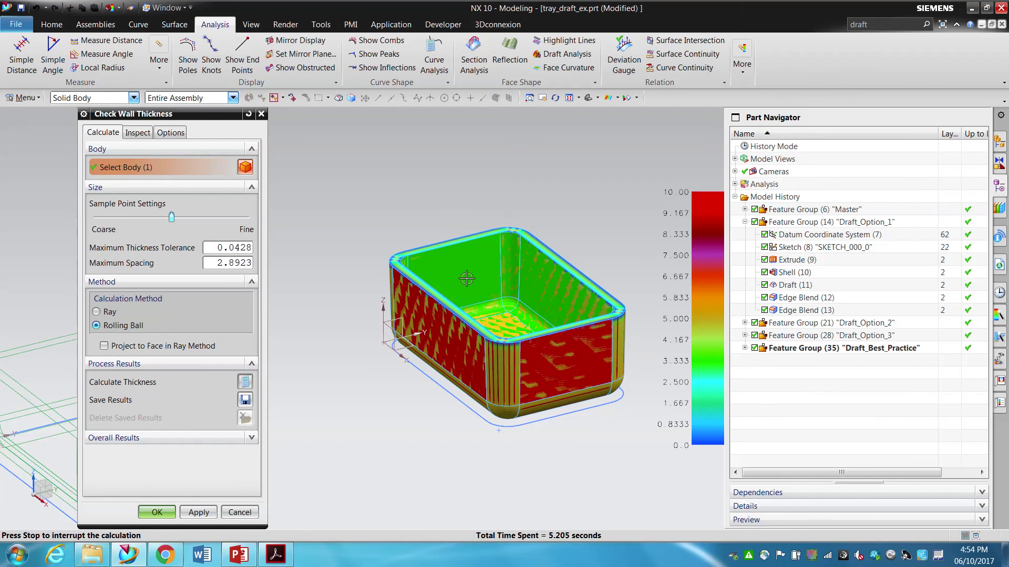
Step: Examine the light blue tray's thickness heat map and overall results, and close the check without saving
middle_drag(712, 315, 646, 357)
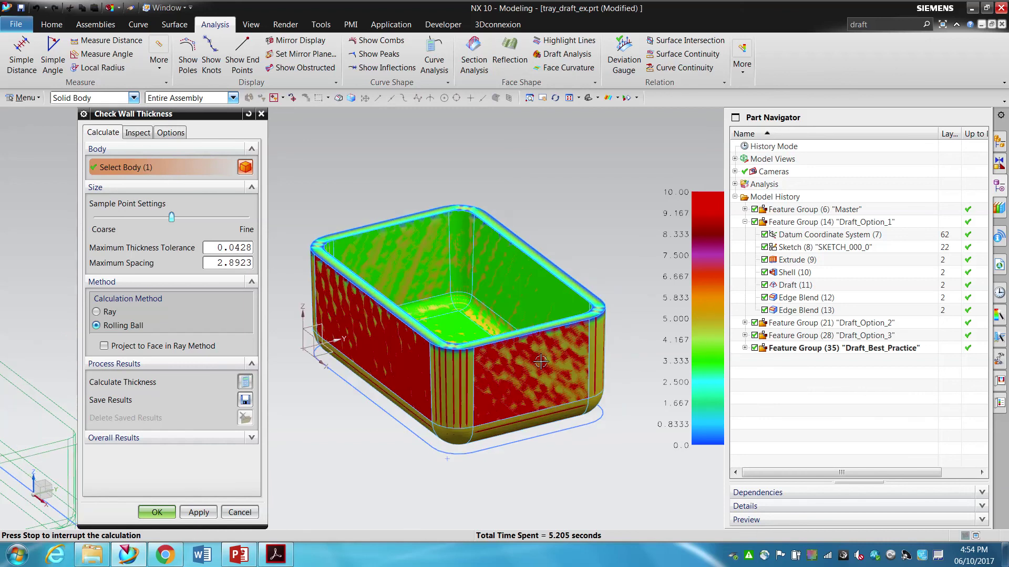
middle_drag(543, 370, 544, 359)
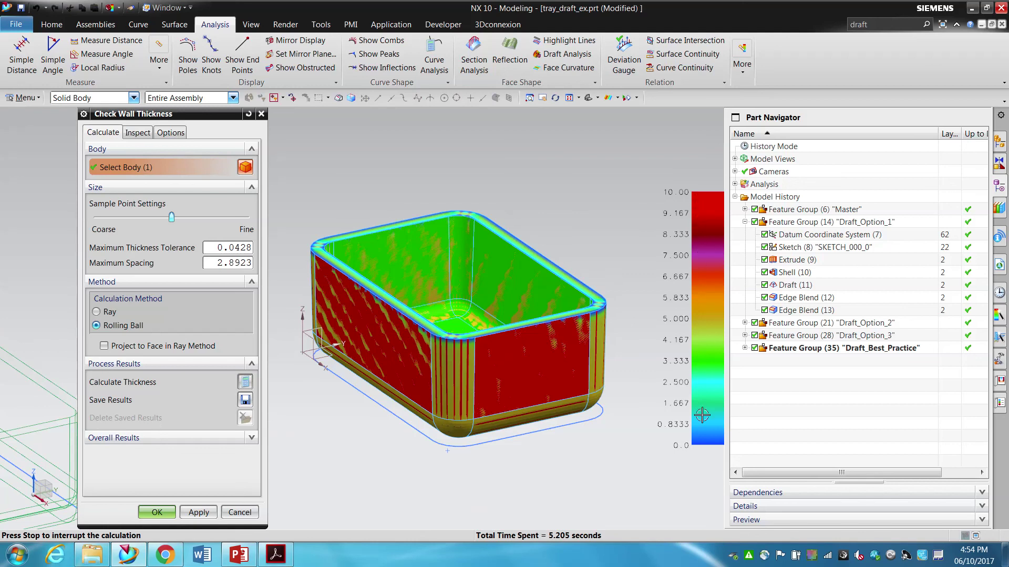
middle_drag(415, 274, 442, 336)
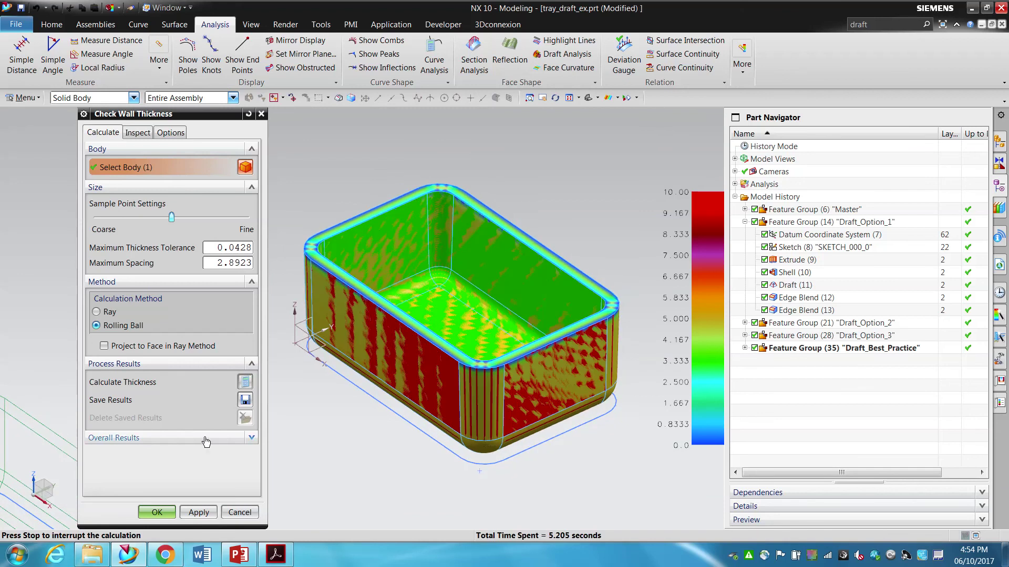
click(114, 438)
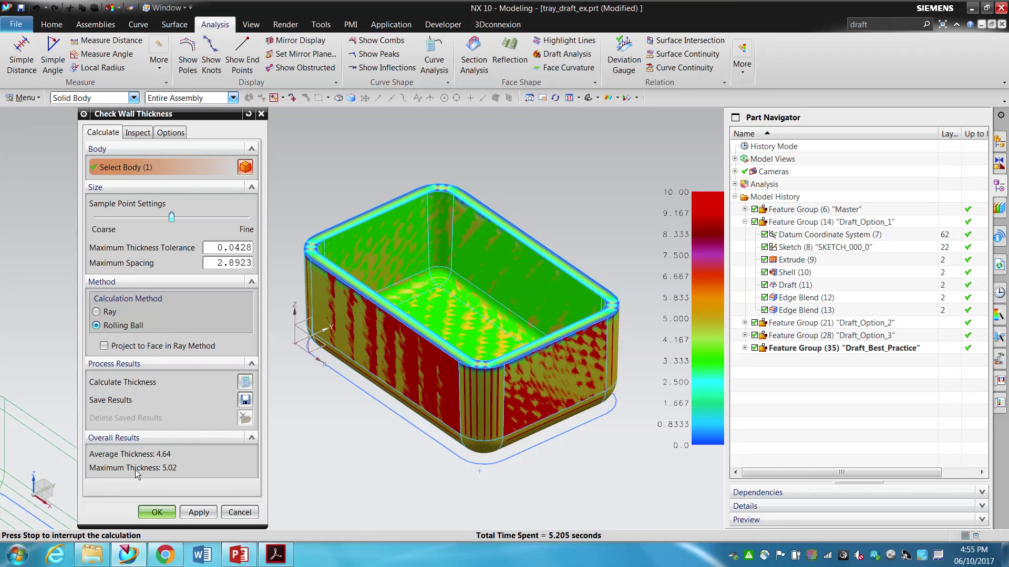
click(246, 514)
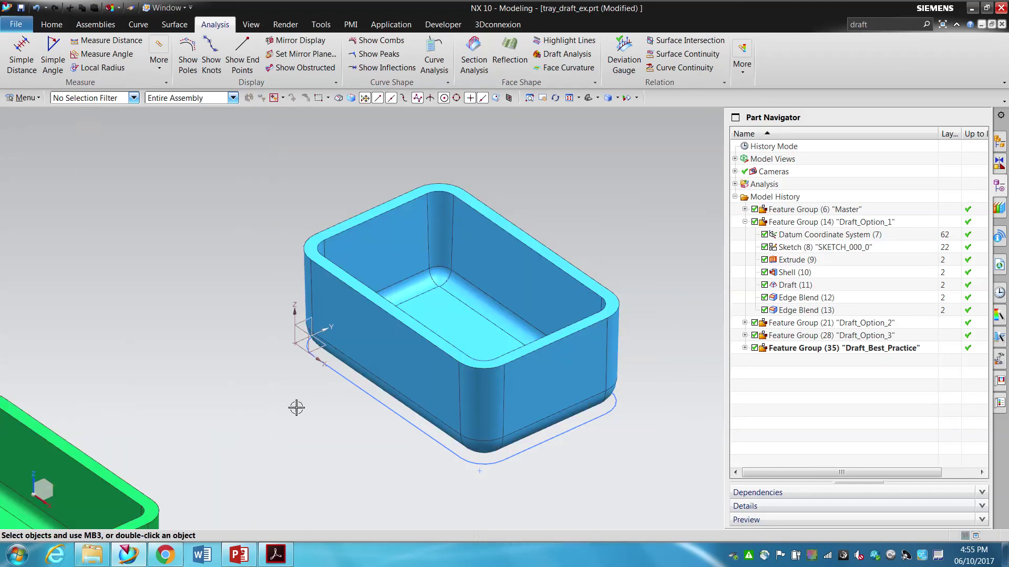
Step: Look over the row of trays and identify the features of the violet tray in the Draft_Best_Practice group
click(441, 315)
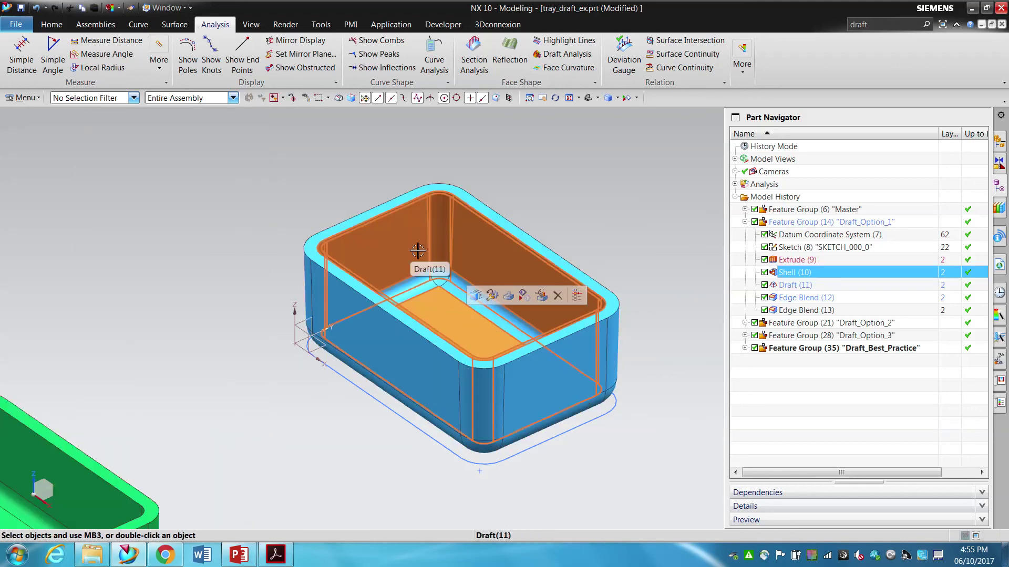
middle_drag(376, 254, 301, 315)
scroll(300, 318, down, 5)
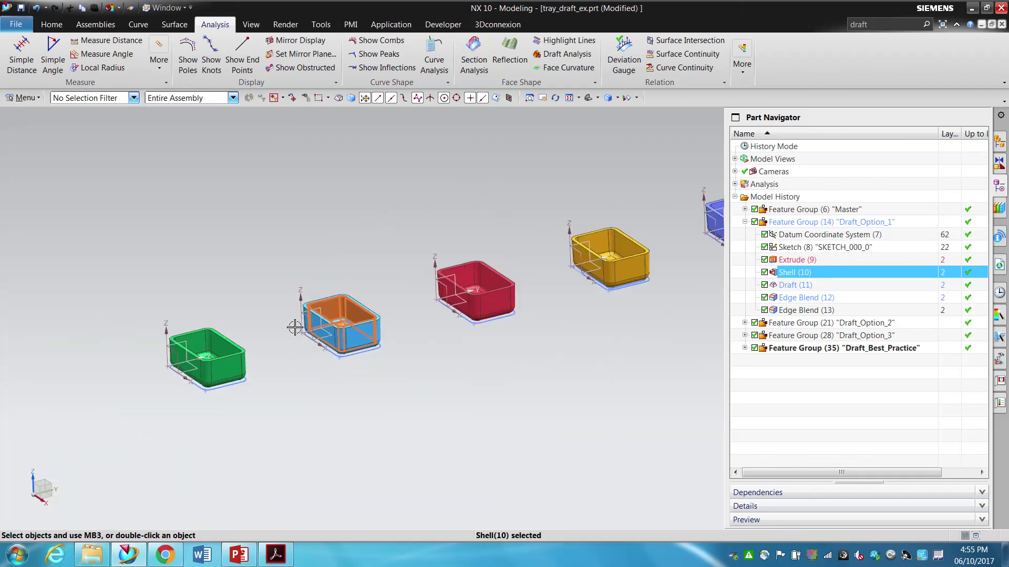
scroll(295, 328, down, 4)
key(Escape)
scroll(603, 266, up, 2)
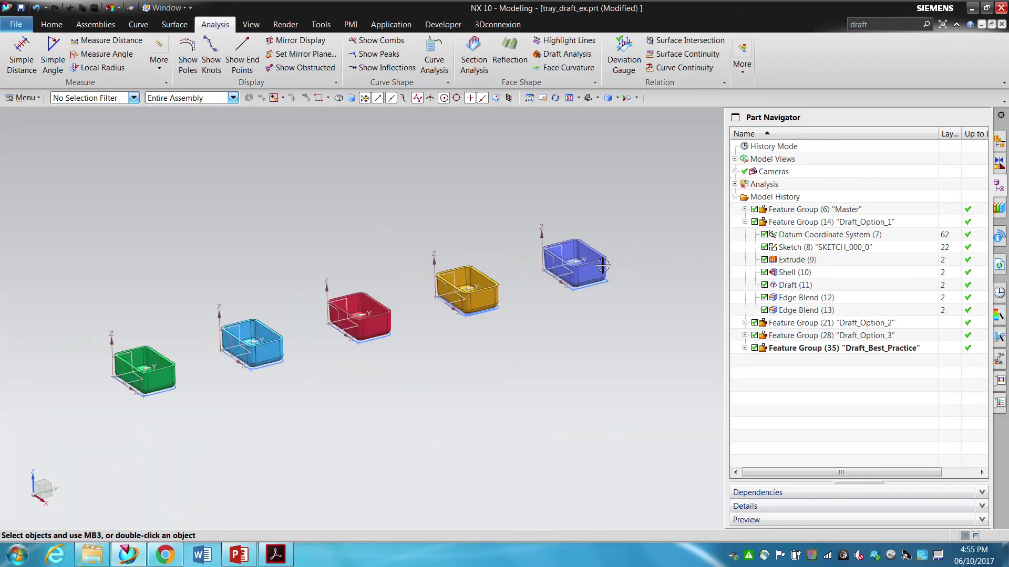
scroll(602, 265, up, 5)
click(575, 257)
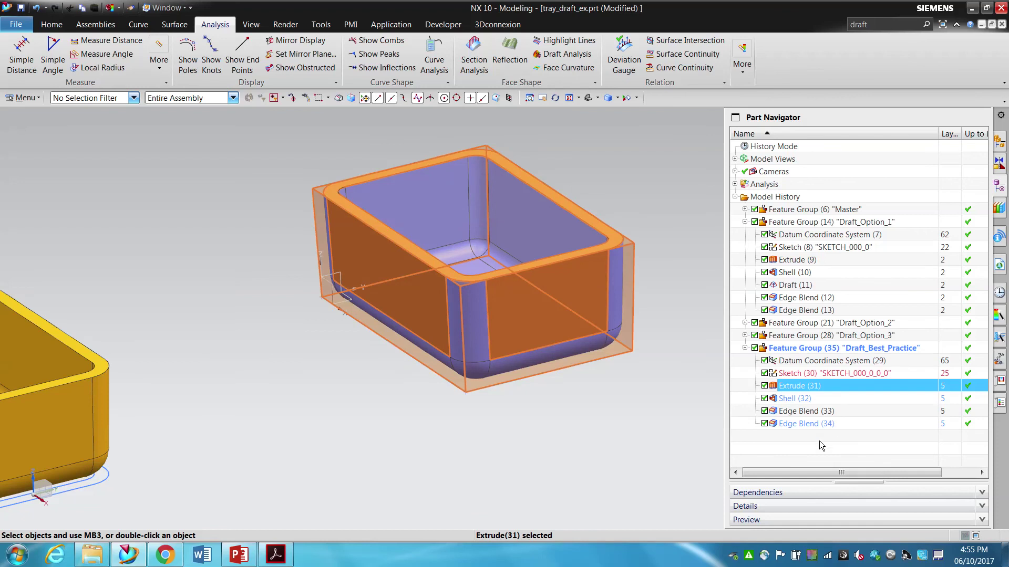
key(Escape)
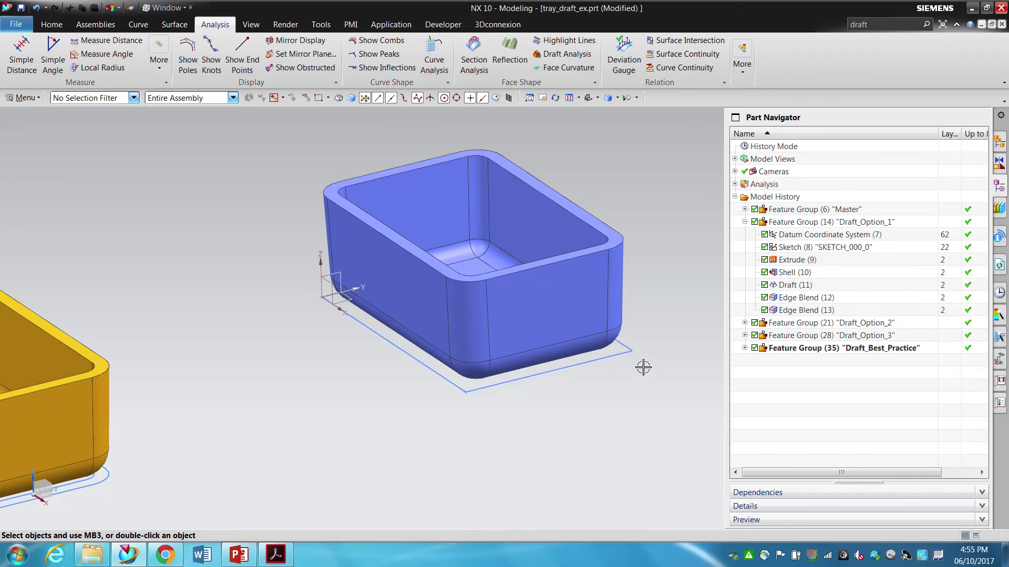
Step: Calculate the violet Draft_Best_Practice tray's wall thickness using Check Wall Thickness with the Rolling Ball method
click(742, 60)
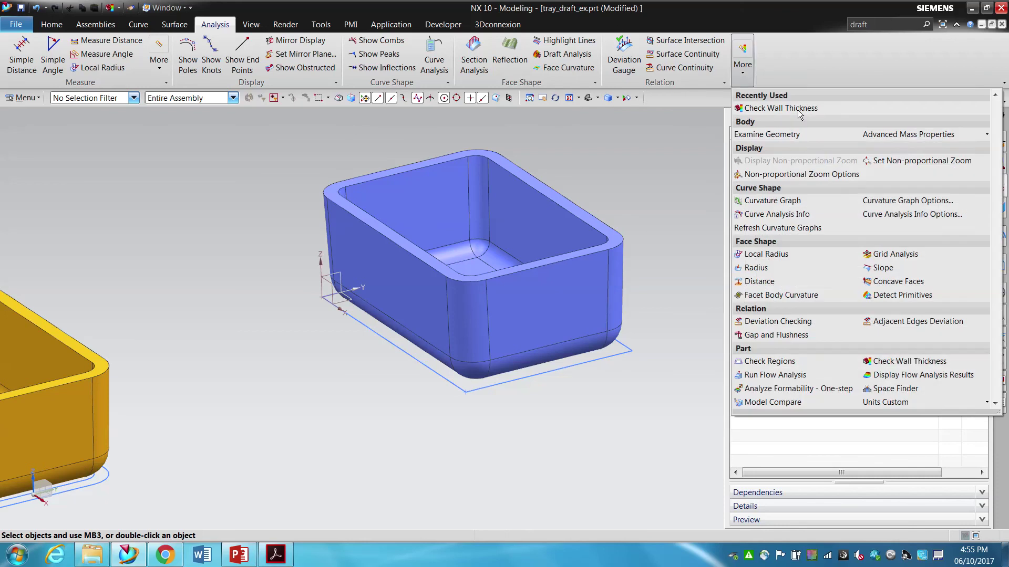
click(887, 363)
click(529, 221)
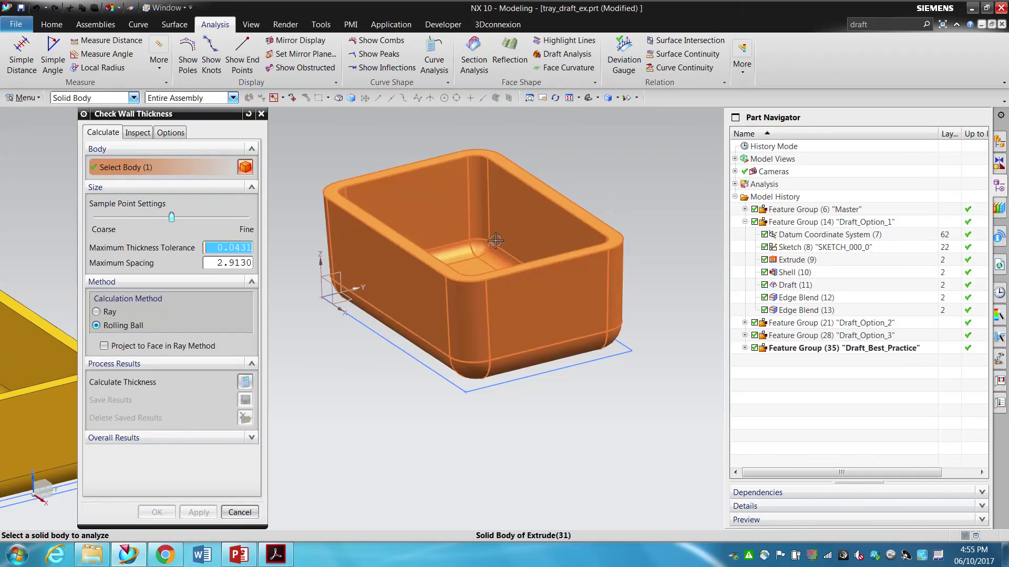
click(244, 382)
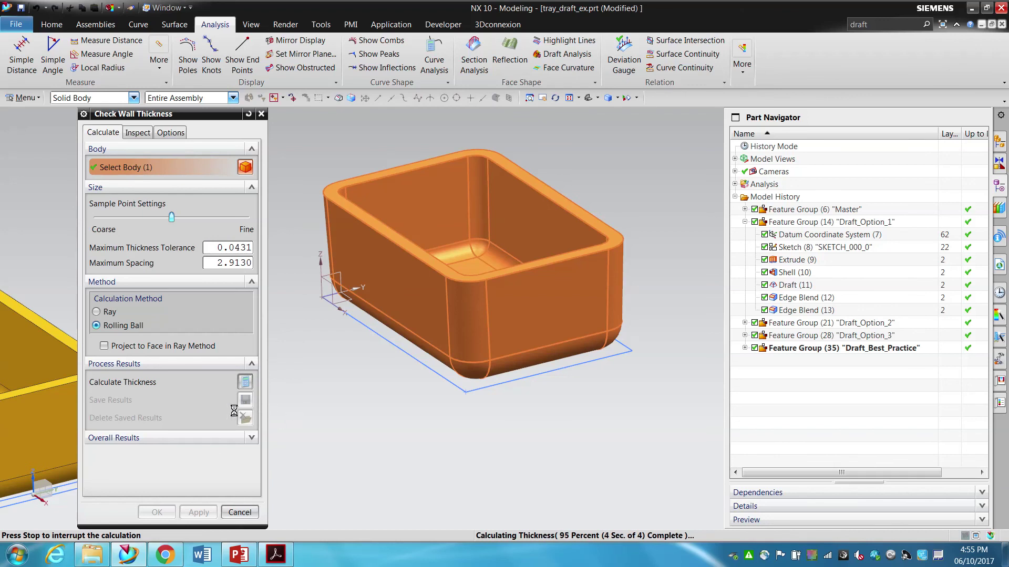
Step: Examine the violet tray's overall thickness results and the heat map at its rim corner, and close the check
click(127, 442)
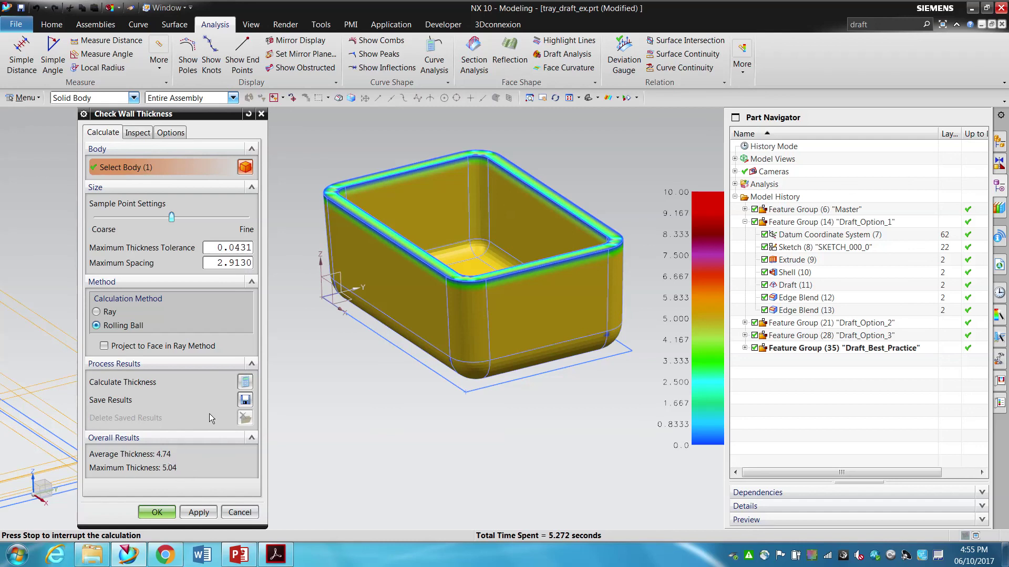
scroll(428, 439, down, 2)
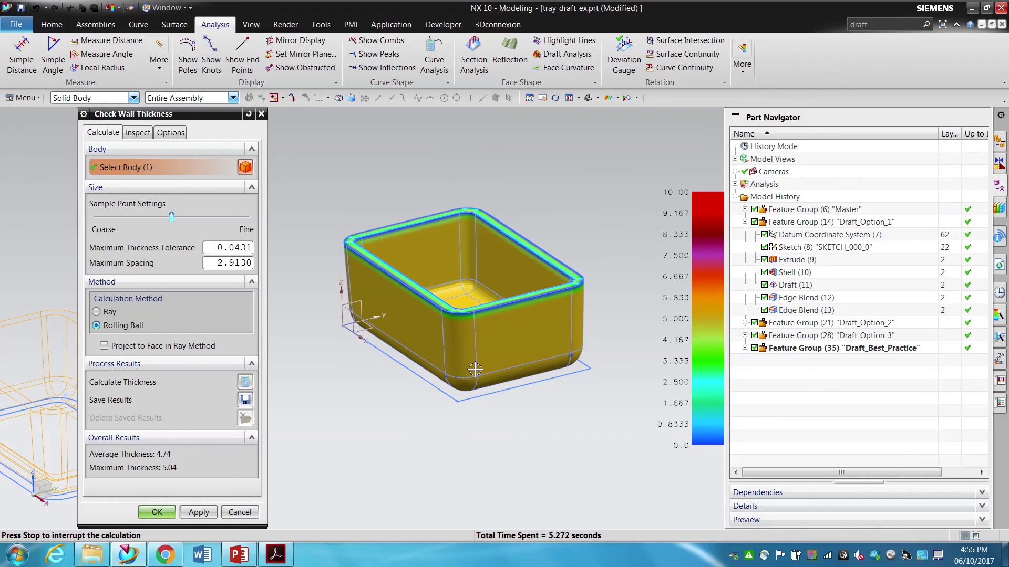
scroll(576, 280, up, 5)
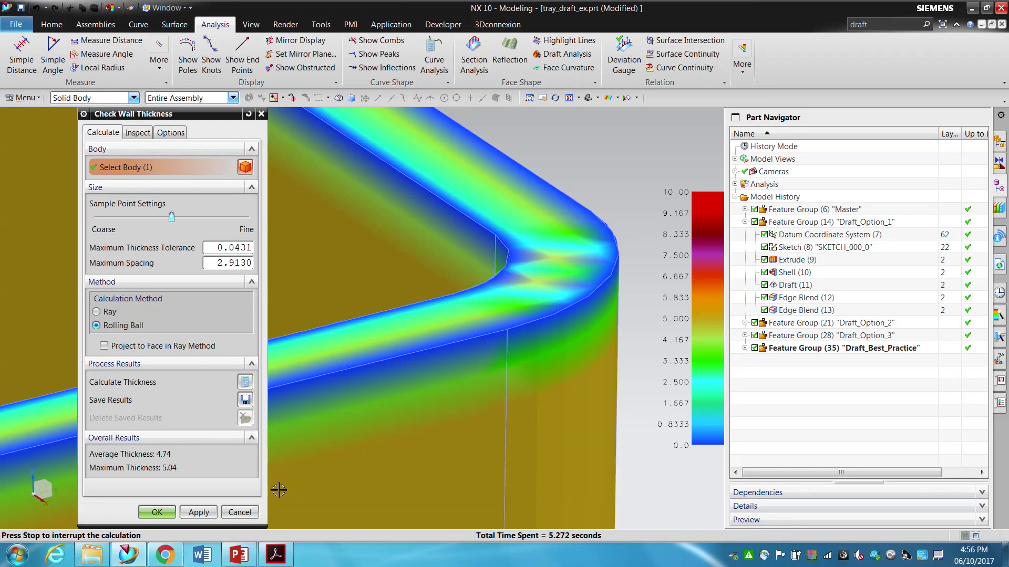
click(240, 512)
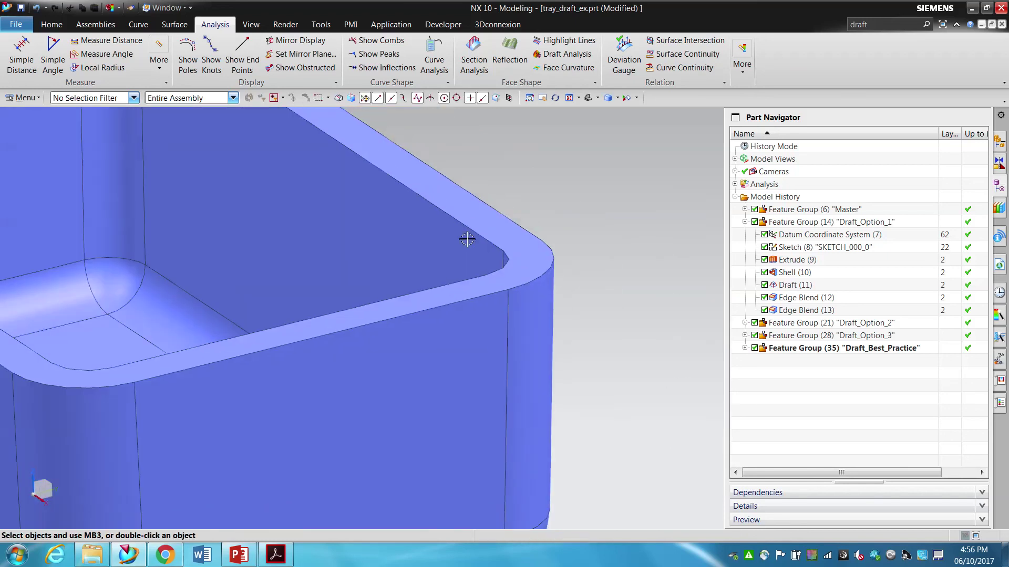
Step: Blend the inner and outer rim edges of the violet tray with a 2.5 mm circular Edge Blend
click(52, 25)
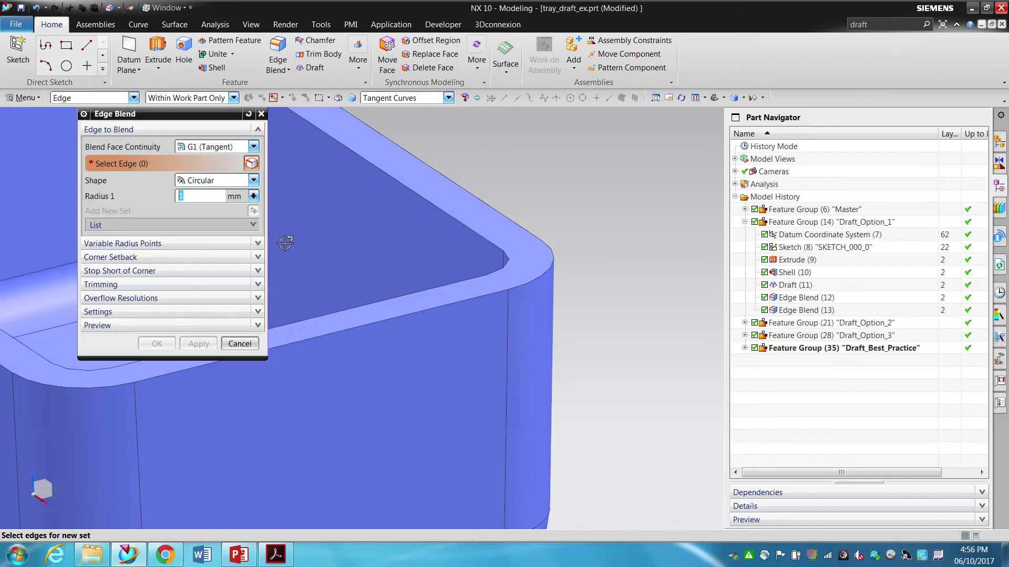
click(446, 207)
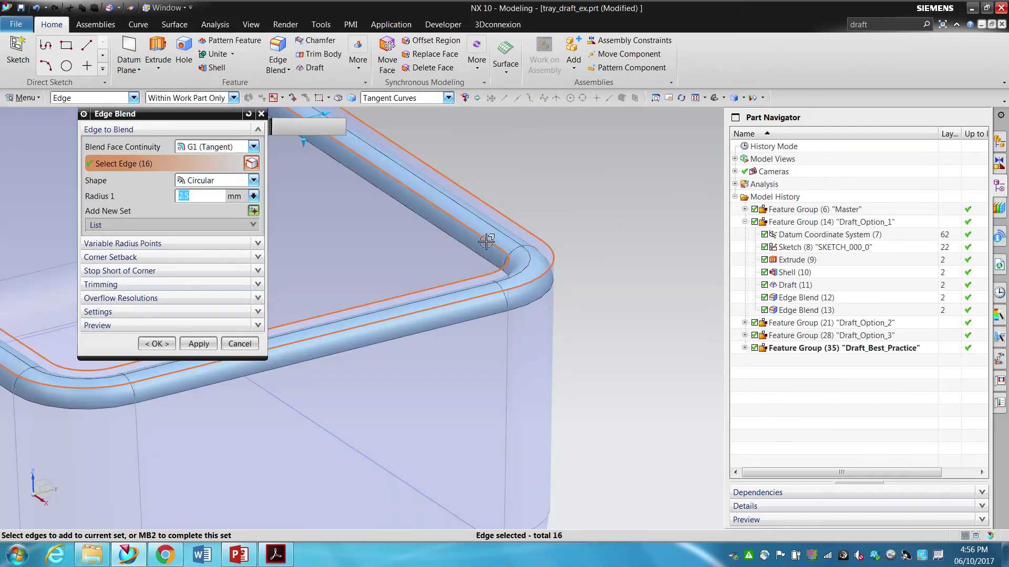
middle_click(517, 243)
click(169, 341)
scroll(551, 274, down, 5)
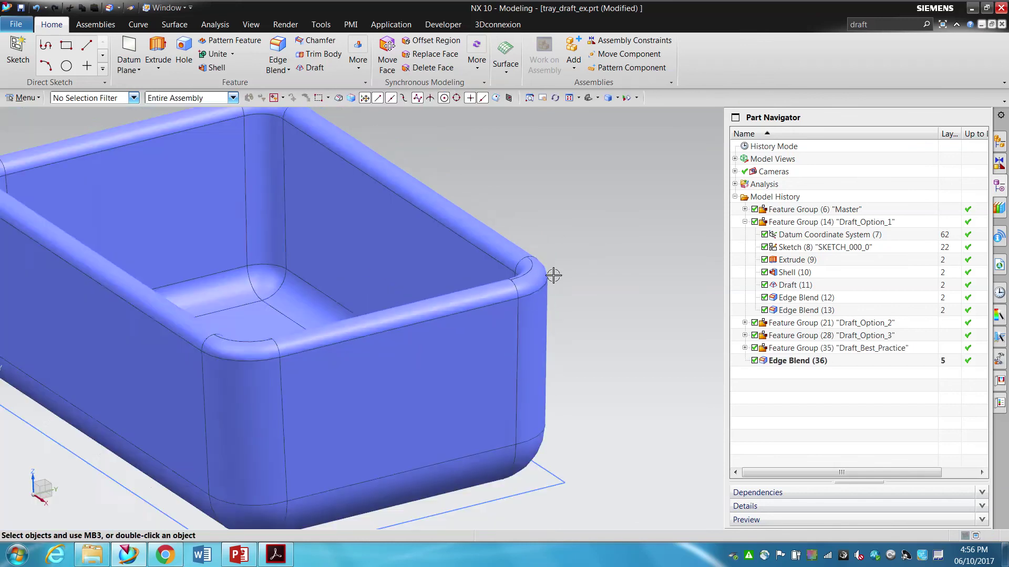
middle_drag(552, 275, 310, 326)
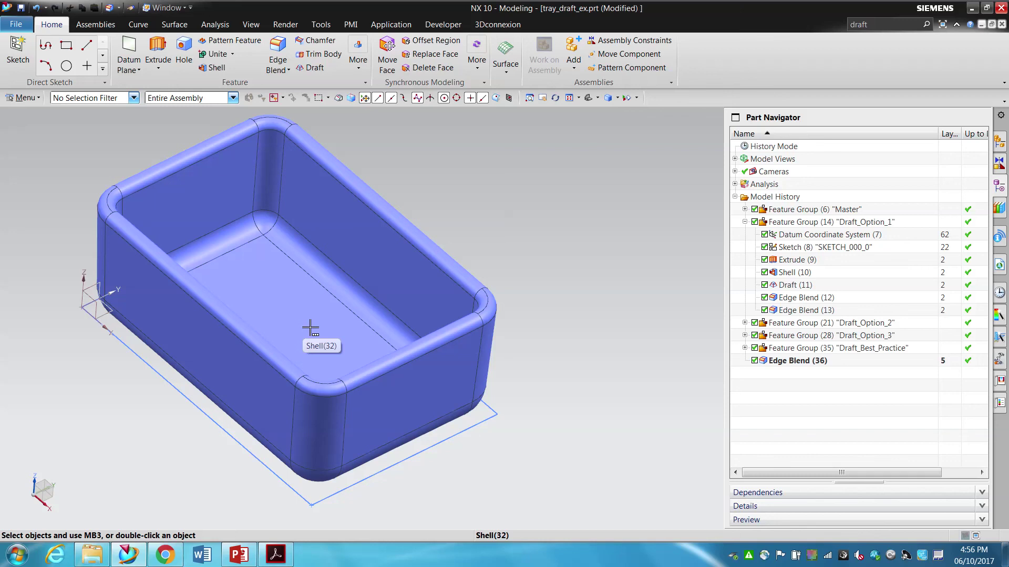
mouse_move(378, 304)
middle_down()
mouse_move(394, 311)
mouse_move(361, 311)
middle_up()
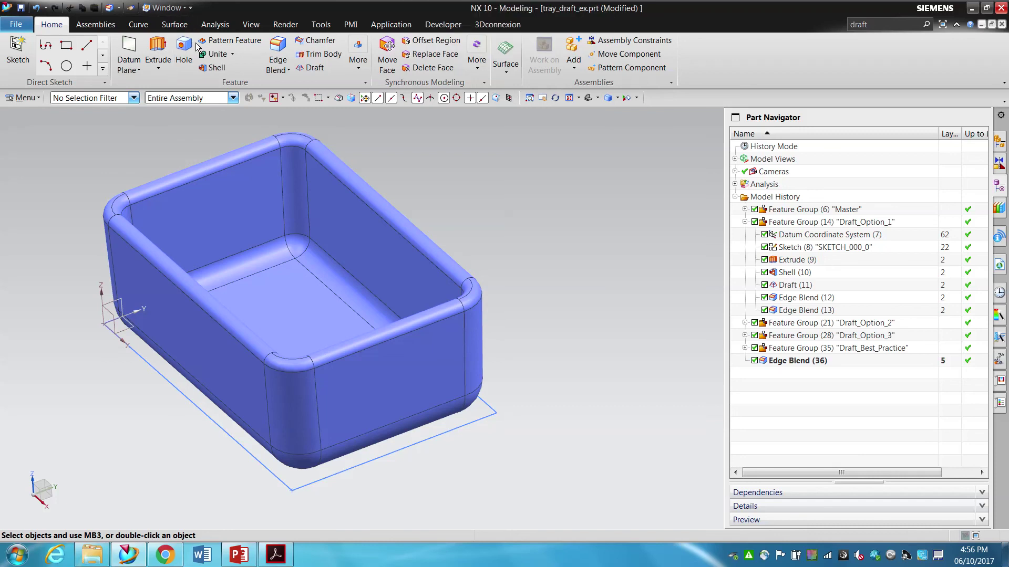
Step: Calculate the rounded violet tray's wall thickness with Check Wall Thickness using the Rolling Ball method, and view the whole heat map
click(215, 24)
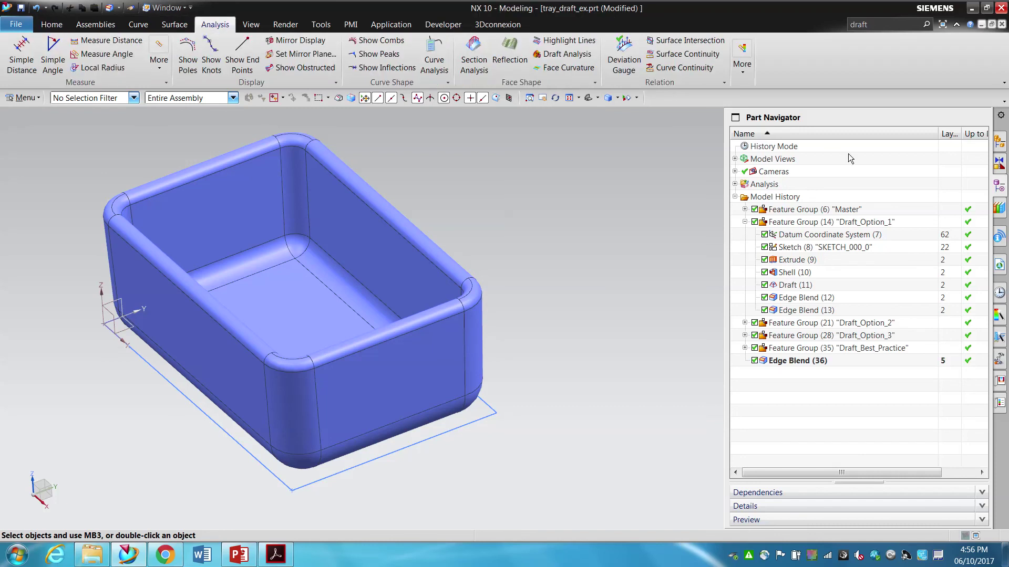
click(743, 60)
click(900, 362)
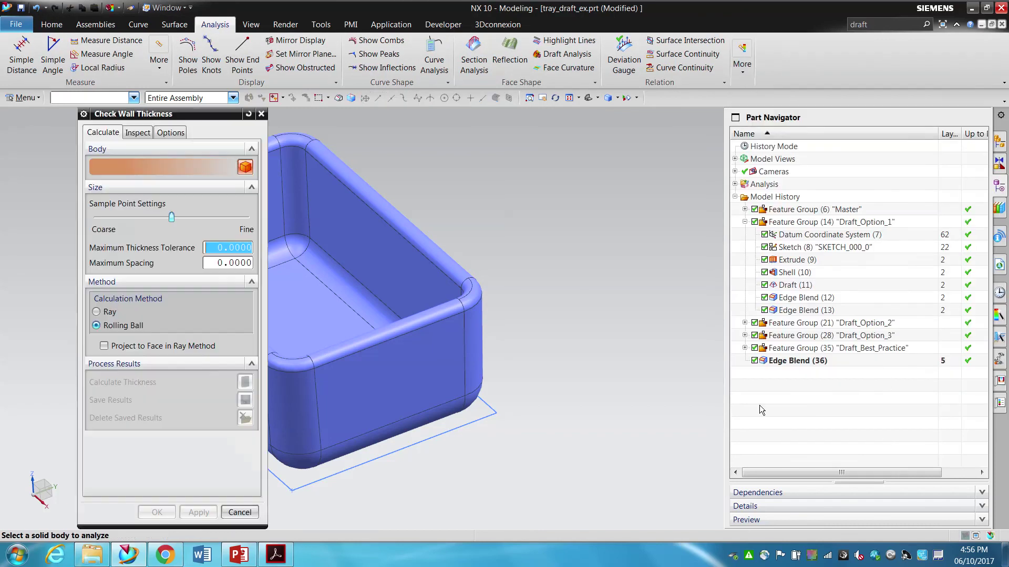
click(428, 284)
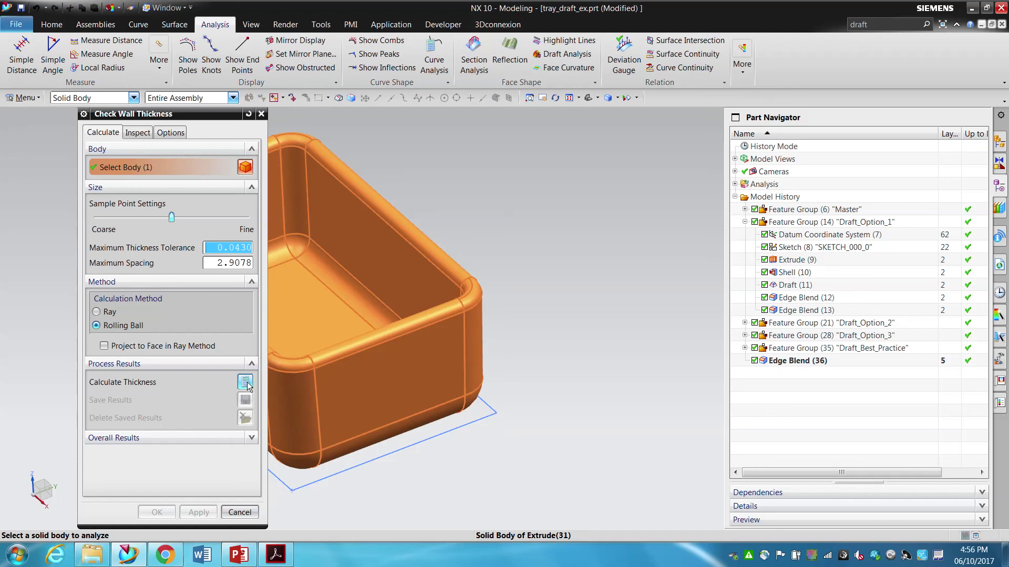
click(244, 382)
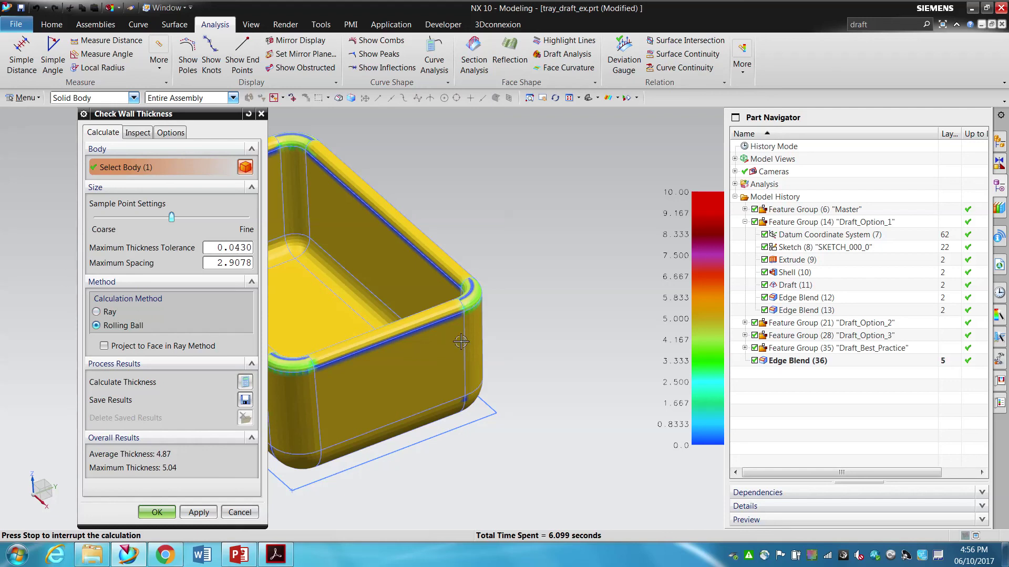
scroll(565, 321, down, 3)
middle_drag(423, 341, 387, 345)
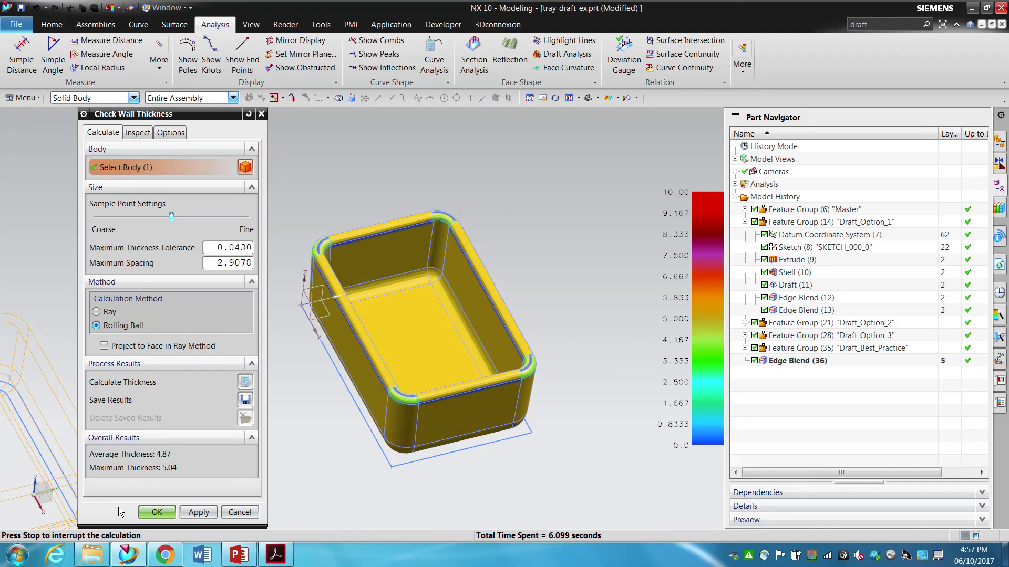
Step: Switch to Lab_Assignment_3.pdf in Adobe Acrobat and review the advanced_draft.prt task and its Draft feature illustration, briefly returning to NX
click(279, 554)
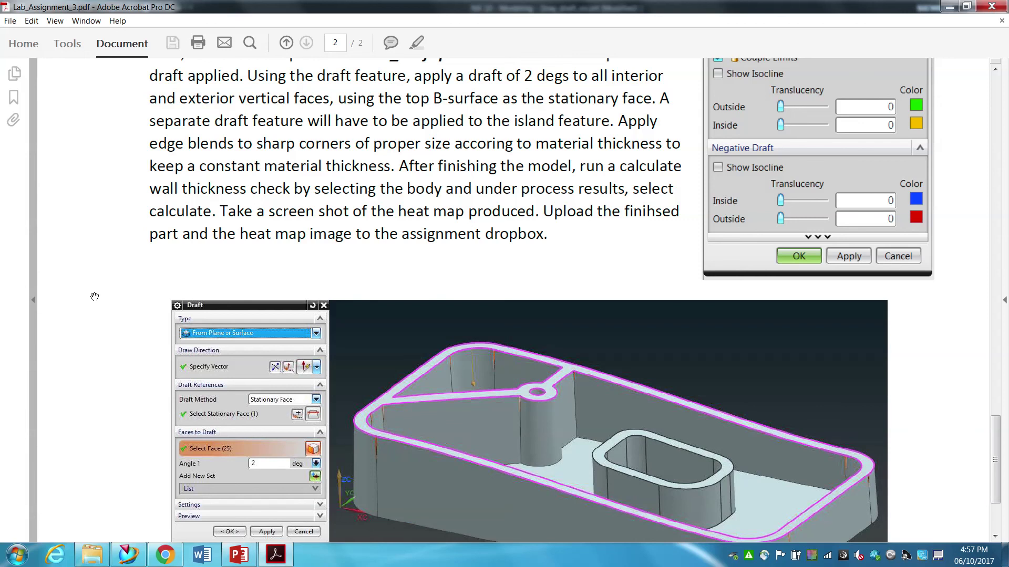
key(alt+Tab)
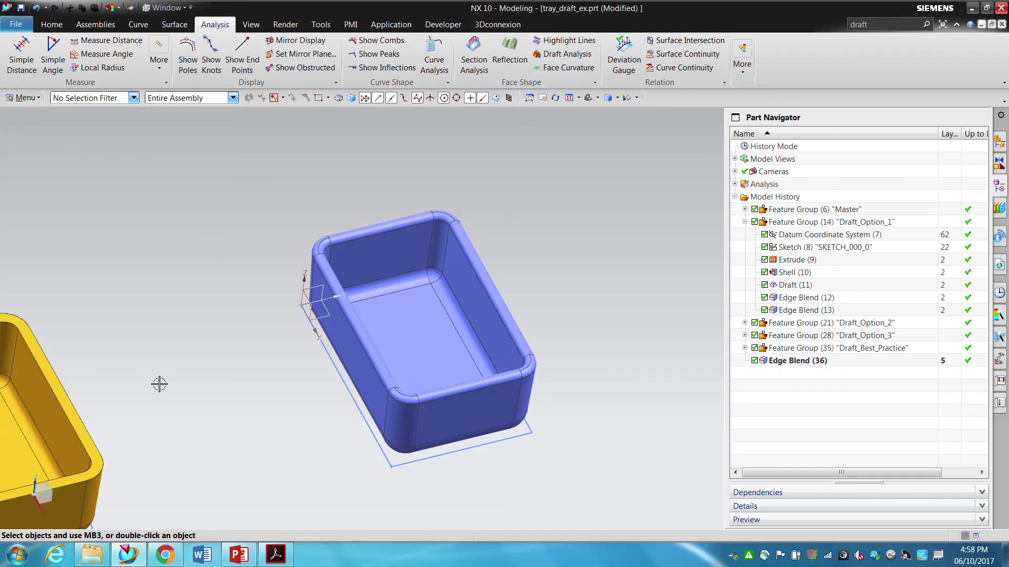
click(276, 554)
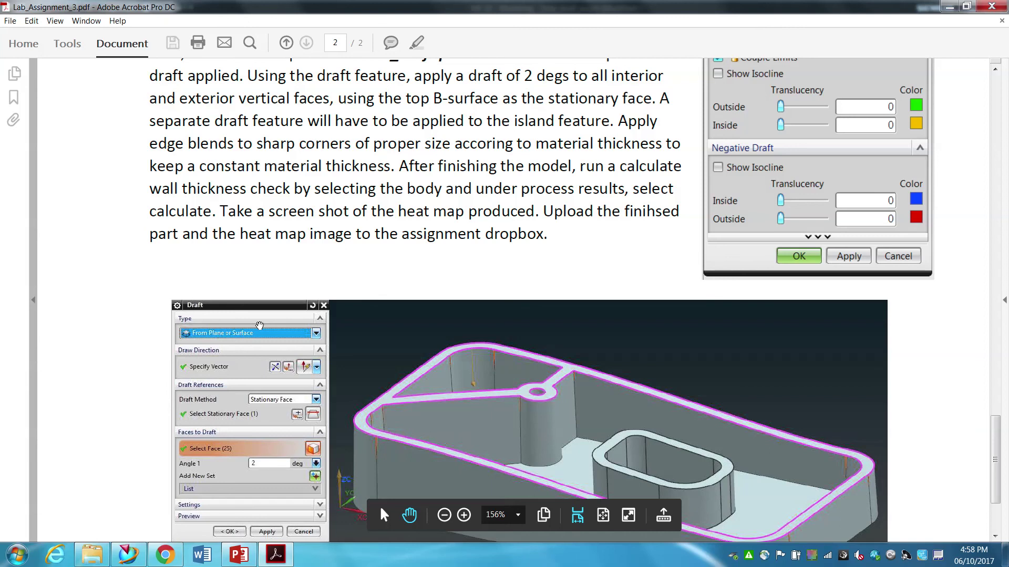
scroll(337, 299, down, 3)
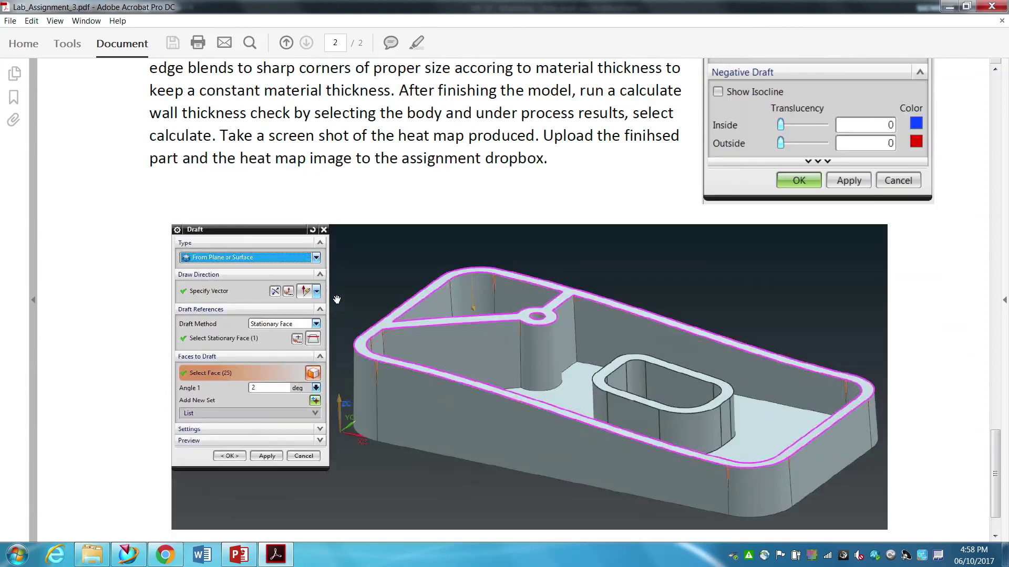
Step: Review the extrude_draft.prt and shell_draft.prt tasks, including the draft analysis instructions, in the assignment
scroll(337, 300, up, 15)
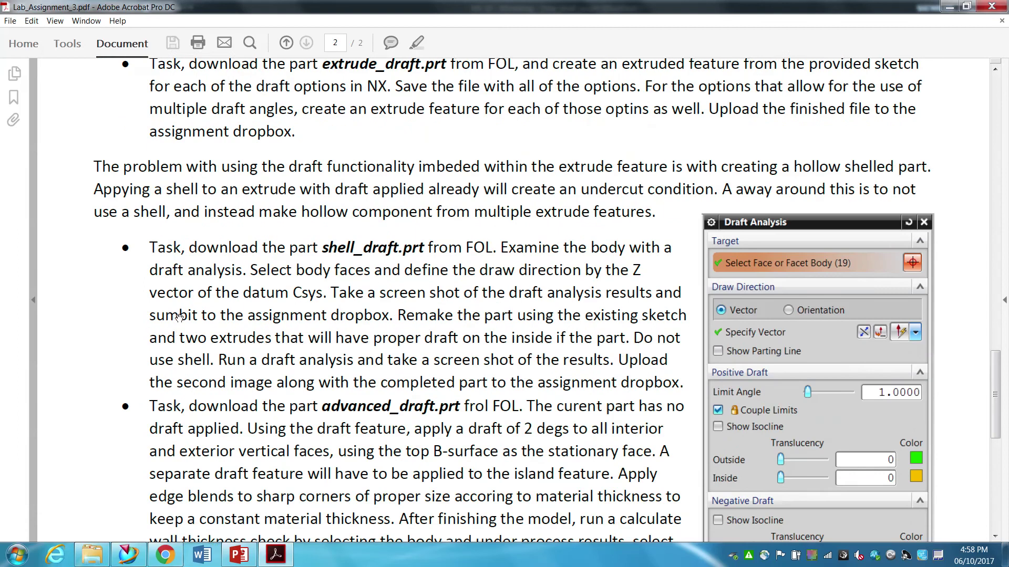
scroll(179, 316, up, 6)
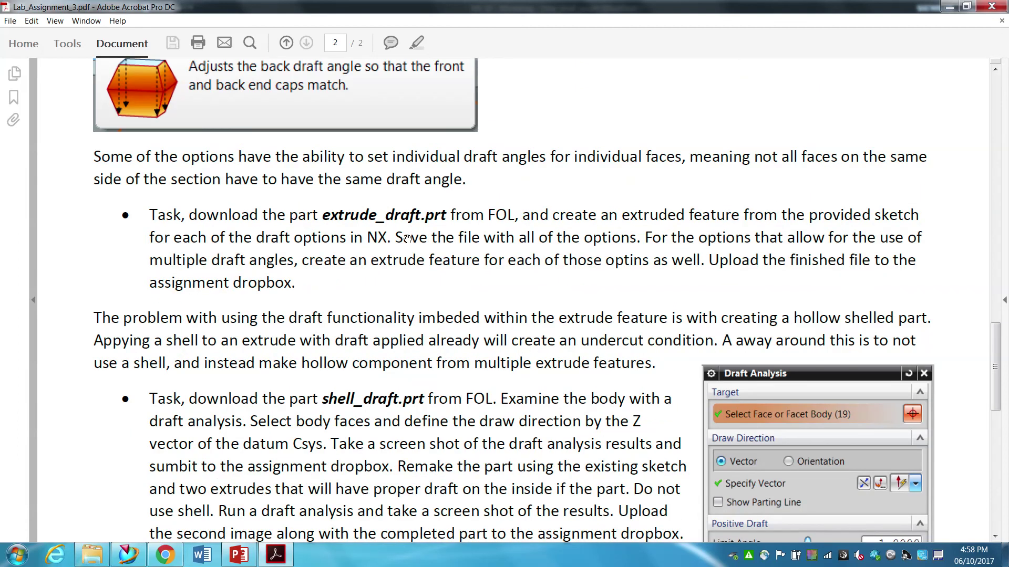
scroll(407, 239, down, 7)
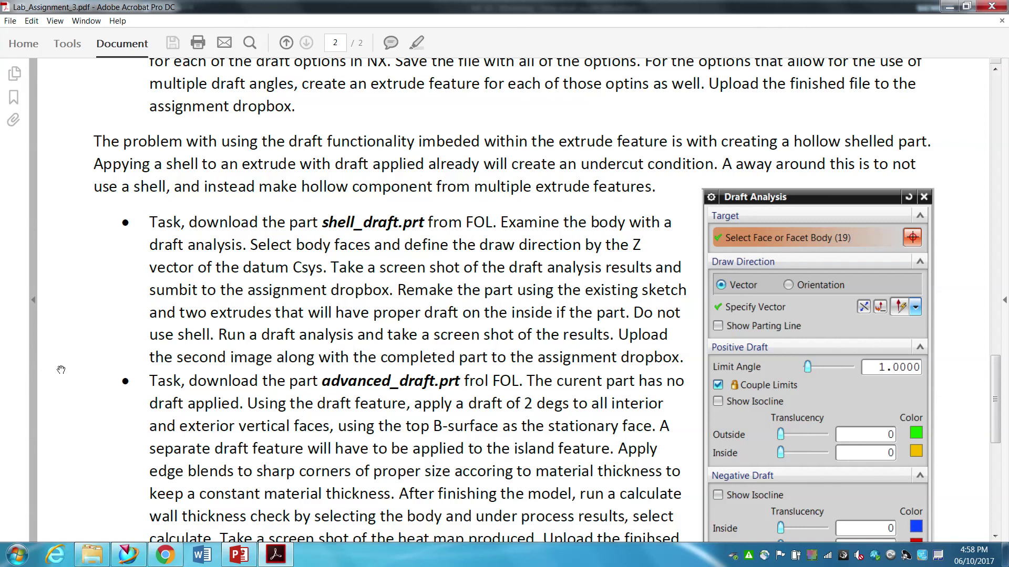
scroll(61, 370, up, 3)
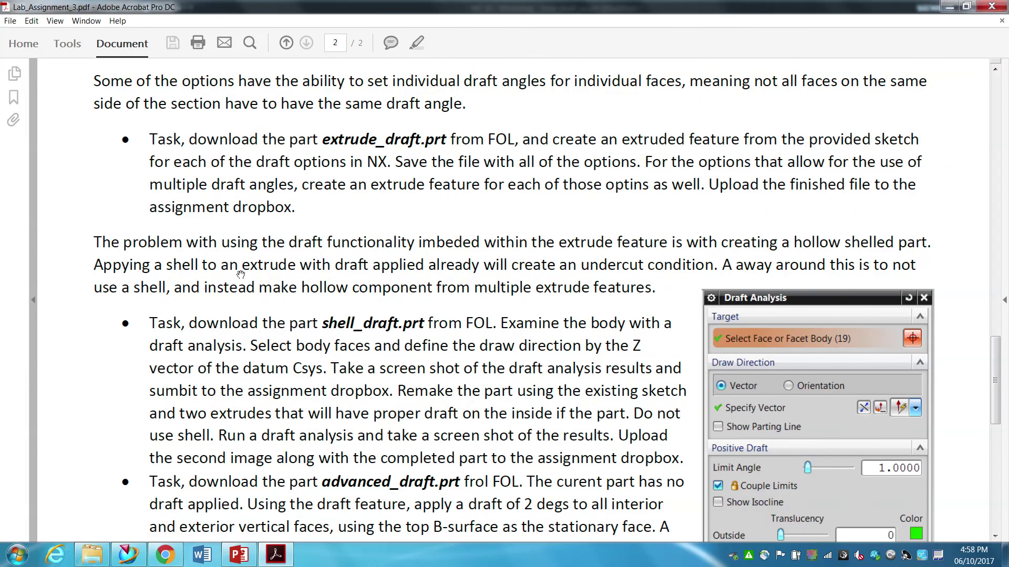
scroll(243, 274, down, 1)
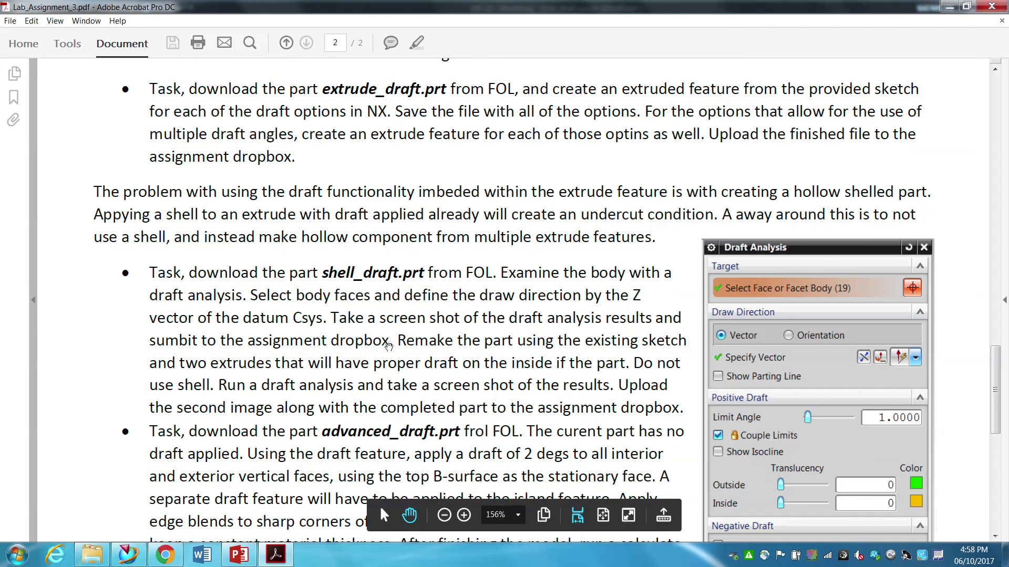
scroll(389, 347, down, 1)
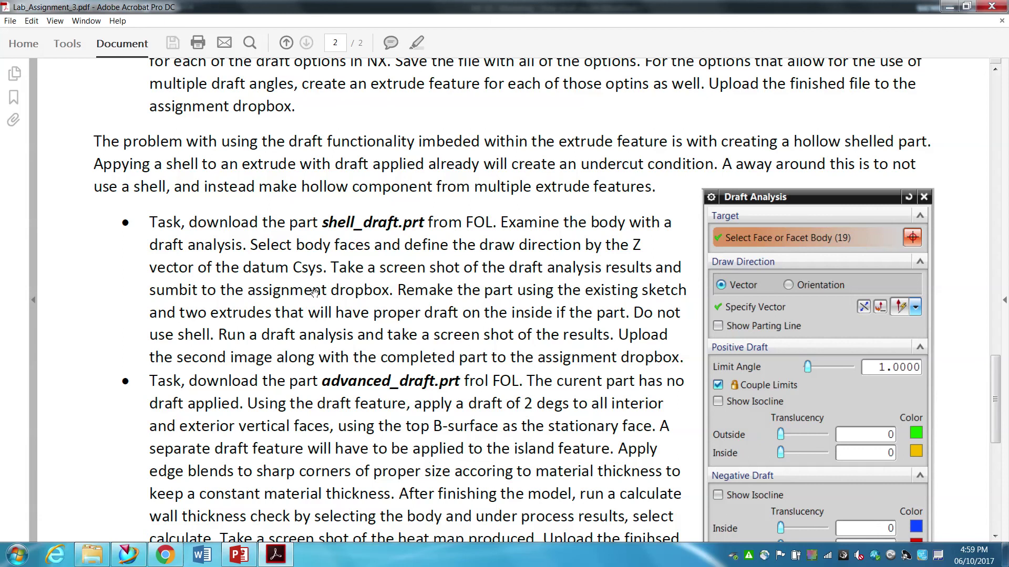
Step: Return to the start of the assignment and read its grade, objective and expectations sections
scroll(314, 292, up, 15)
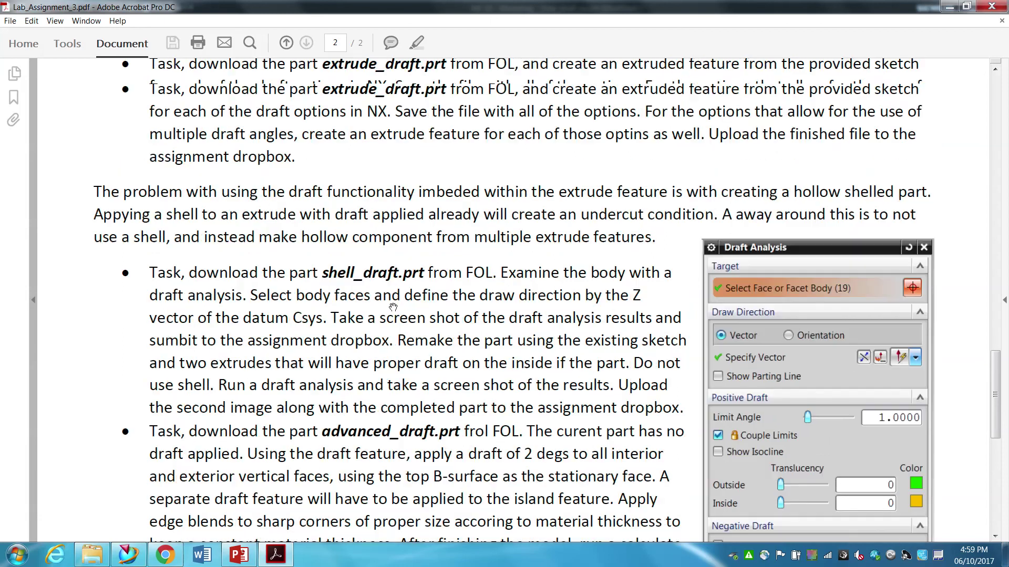
scroll(498, 335, up, 14)
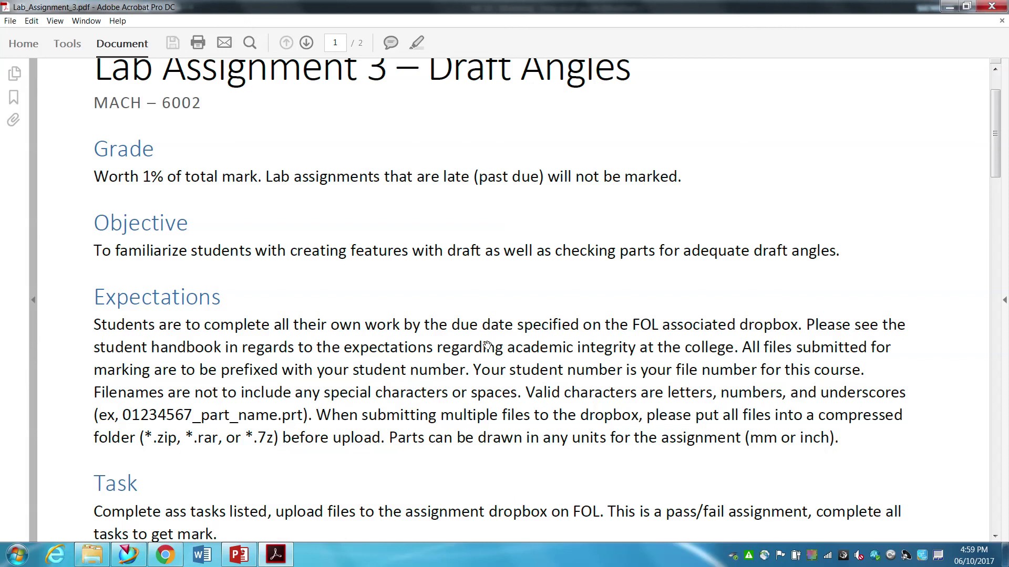
scroll(730, 383, up, 3)
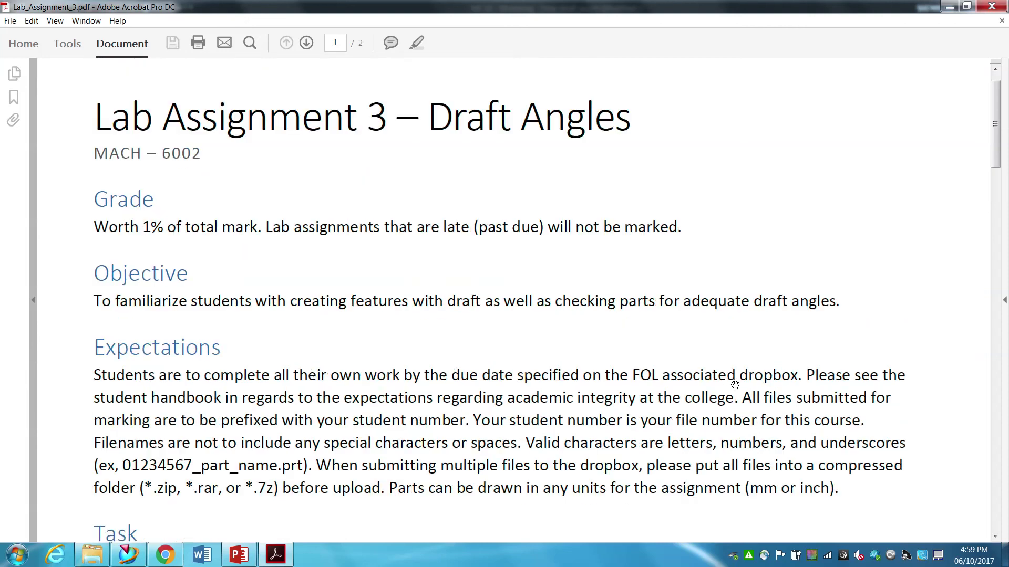
Step: Switch to the MACH-6002-17F Lab page in Google Chrome after a brief look at the PowerPoint presentation
click(231, 559)
click(232, 559)
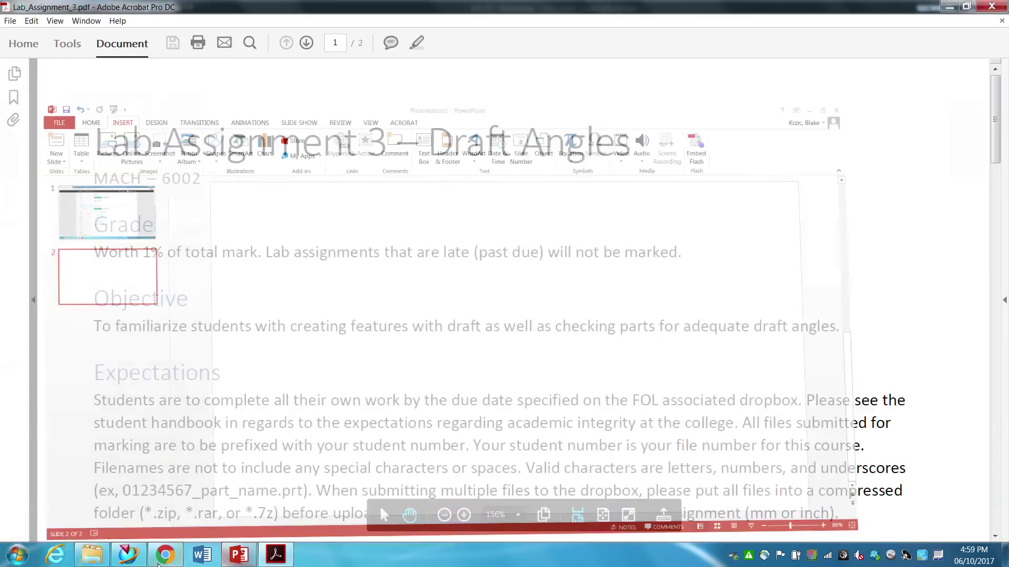
mouse_move(162, 561)
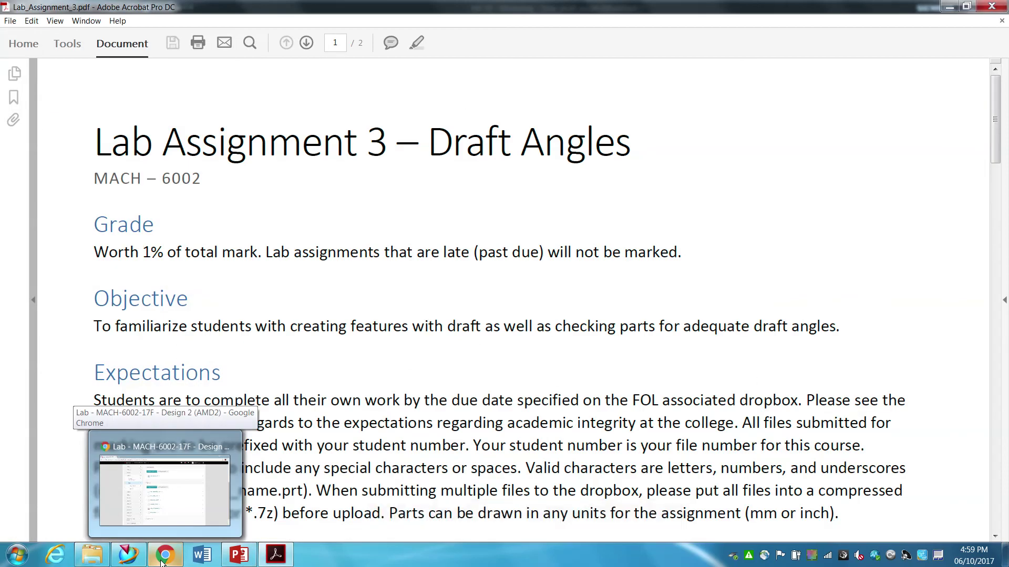
click(161, 561)
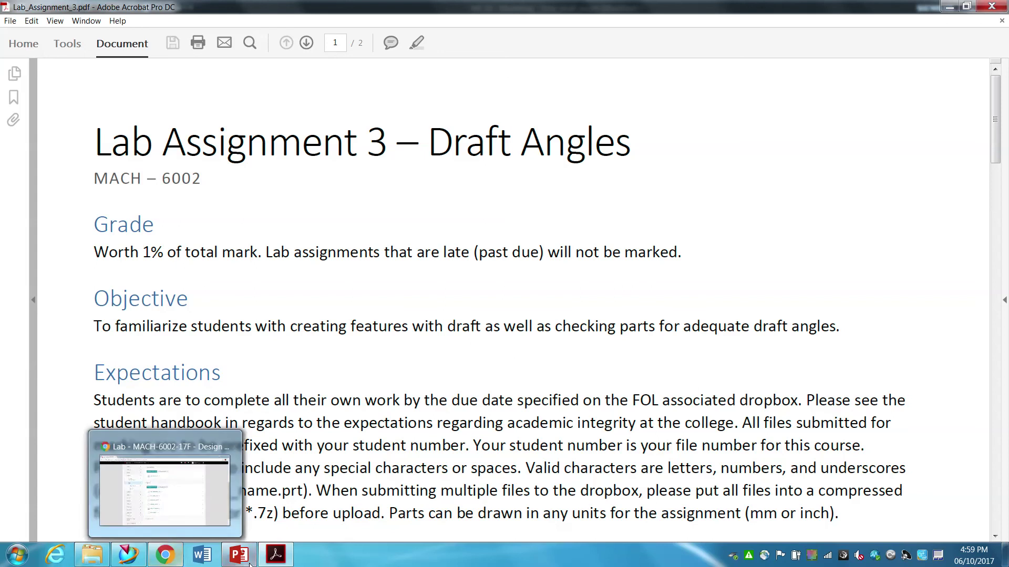